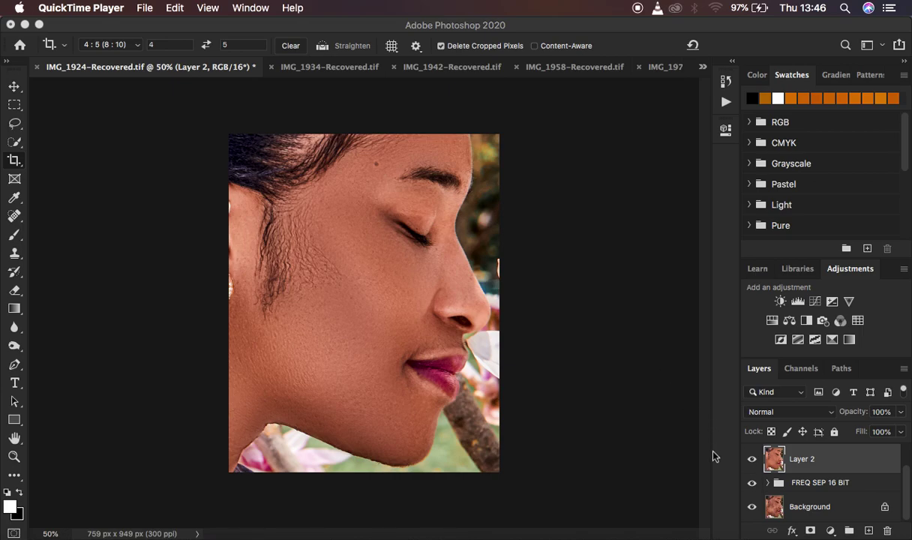
Compare the retouched portrait with the original by isolating the Background layer and restoring the other layers repeatedly
left_click(752, 509, "alt")
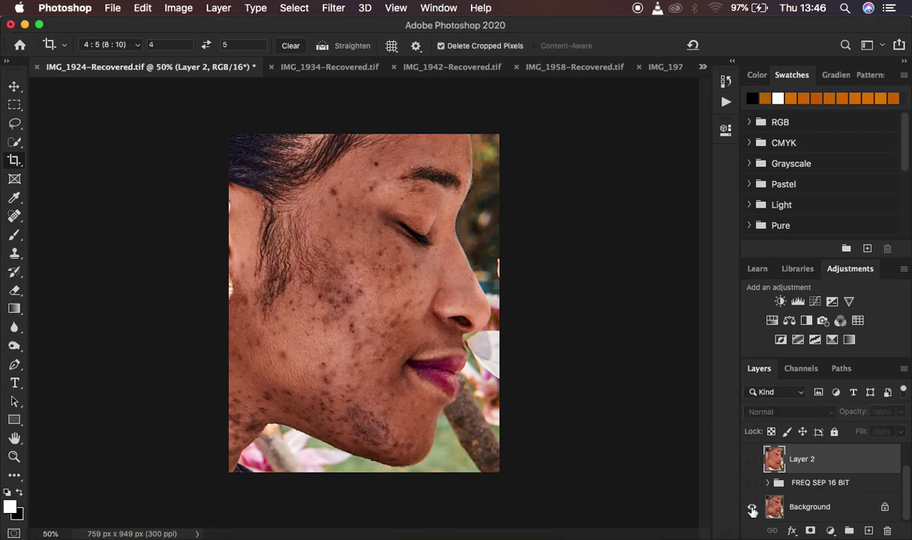
left_click(752, 509, "alt")
left_click(752, 509, "alt")
left_click(752, 509, "alt")
left_click(752, 509, "alt")
left_click(752, 509, "alt")
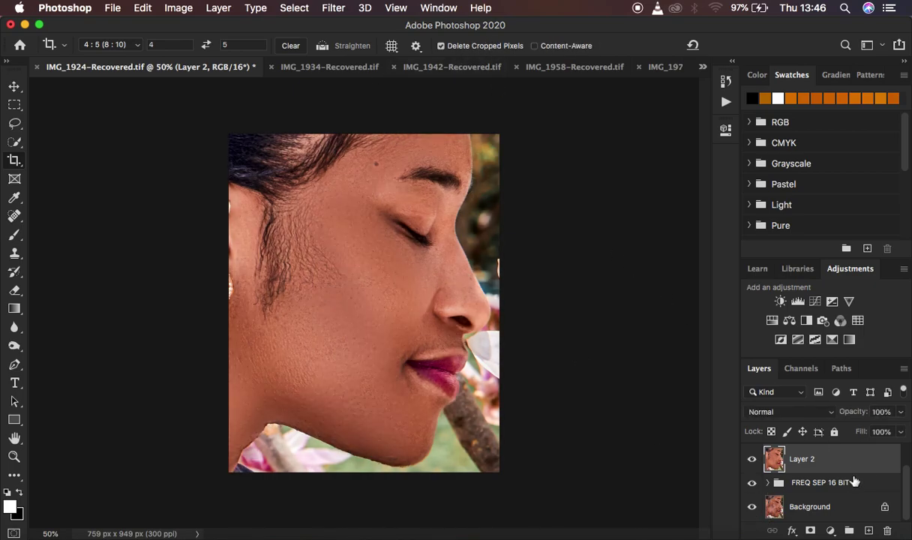
Delete the FREQ SEP 16 BIT group, Layer 2 and the Selective Color 1 adjustment, leaving only the Background layer
left_click(862, 488)
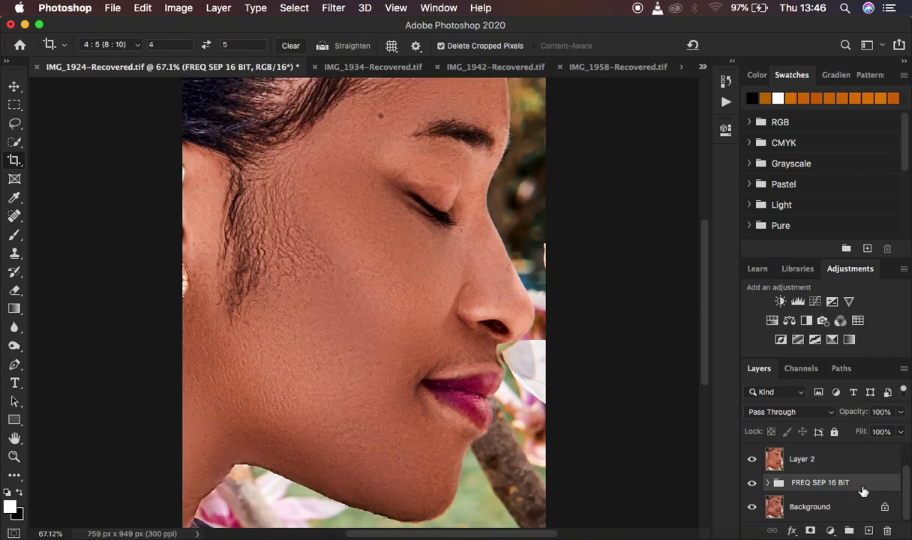
key("BackSpace")
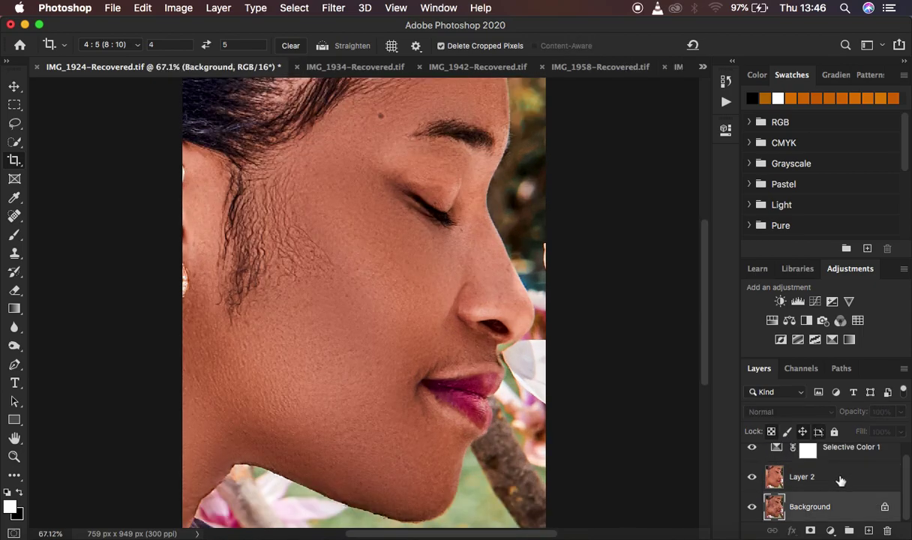
left_click(840, 481)
key("BackSpace")
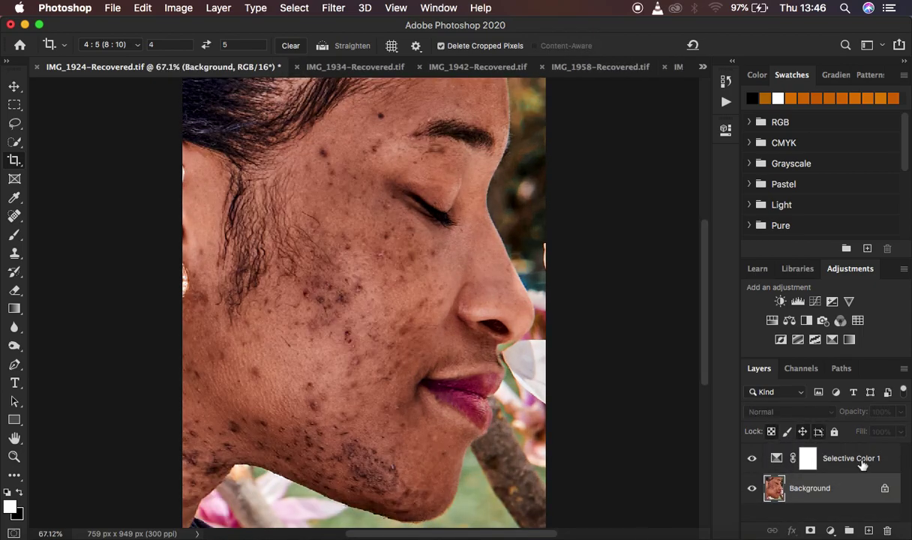
left_click(862, 464)
key("BackSpace")
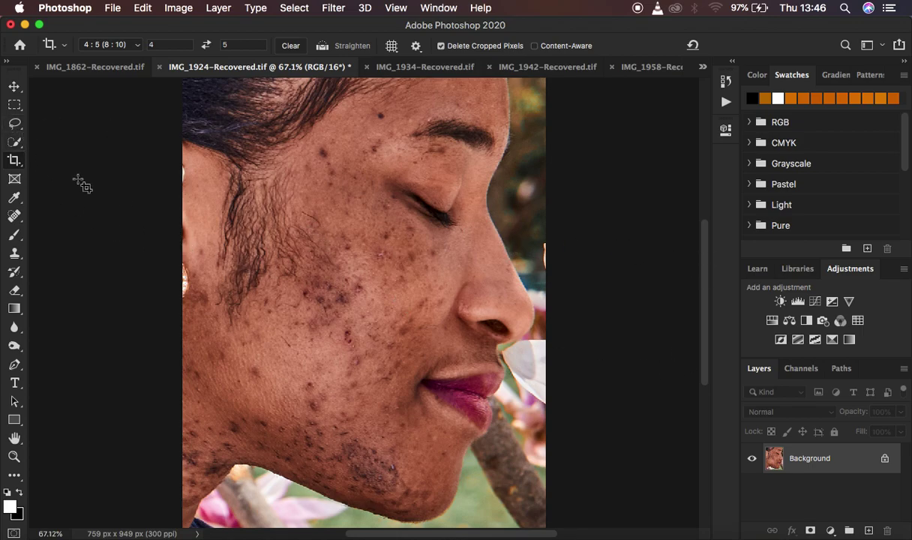
Duplicate the Background layer twice and rename the lower copy LOW
left_click(15, 123)
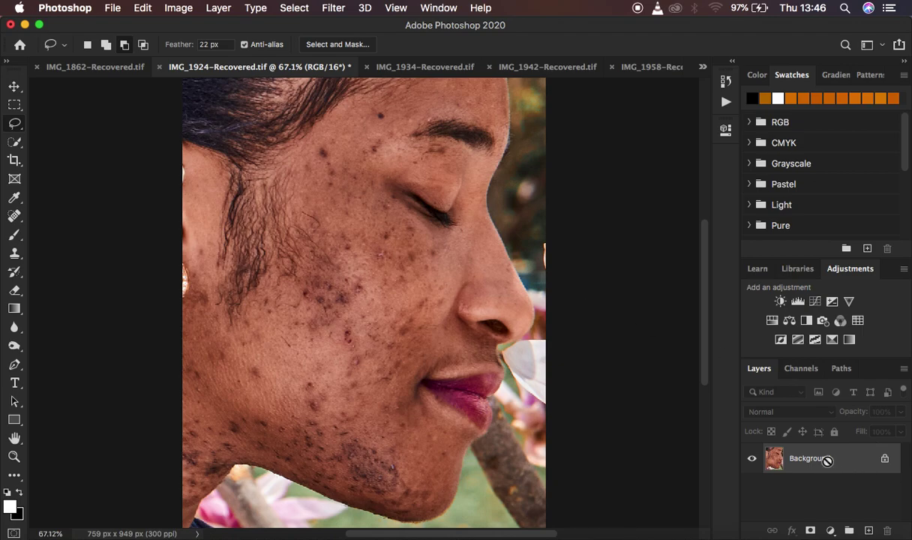
key("super+j")
key("super+j")
double_click(796, 486)
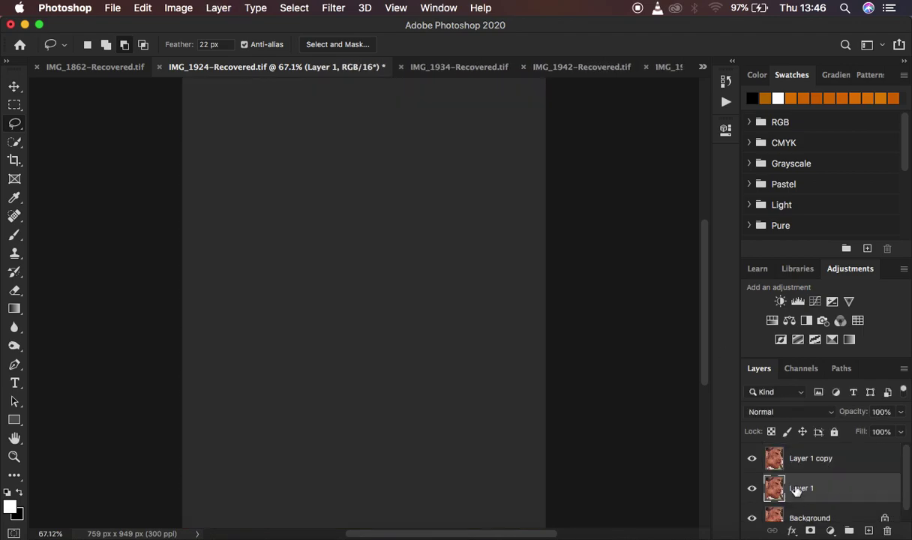
key("BackSpace")
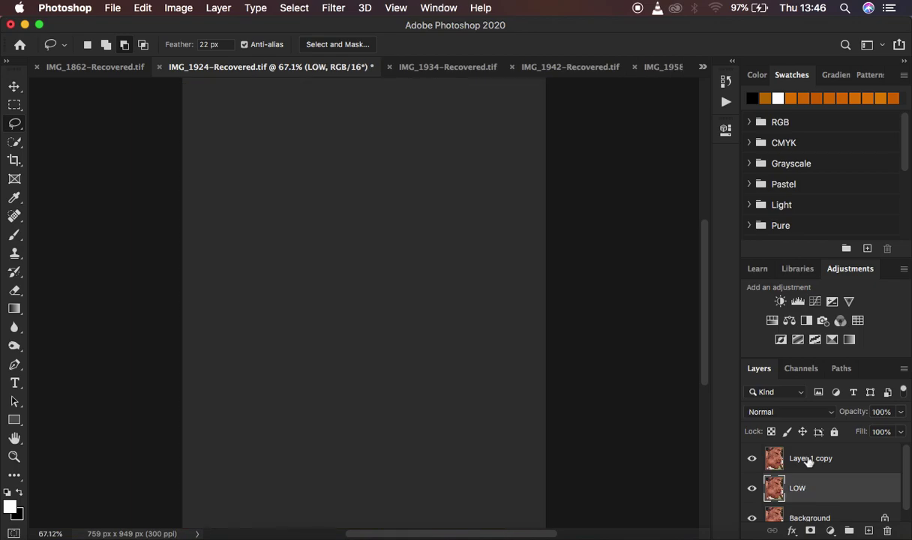
Rename the upper copy, Layer 1 copy, as HIGH
double_click(809, 457)
type("HIG")
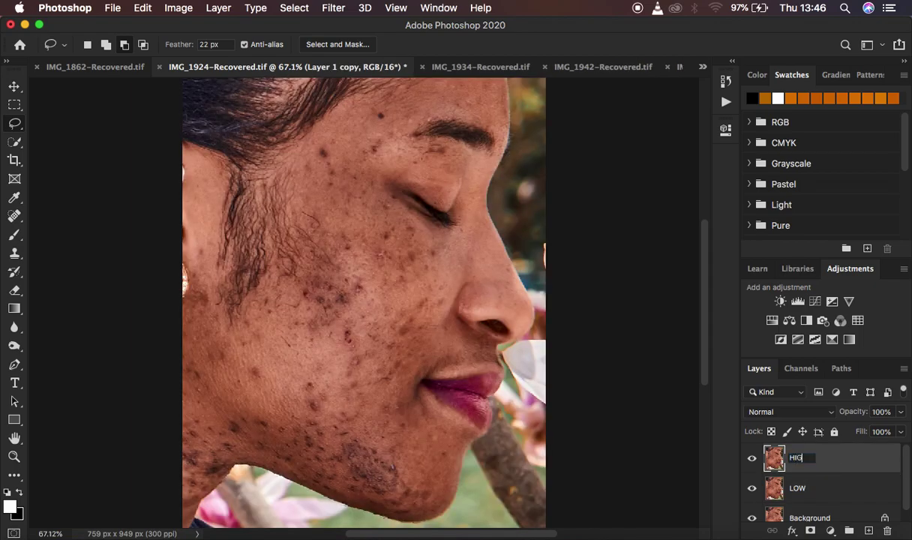
type("H")
key("Return")
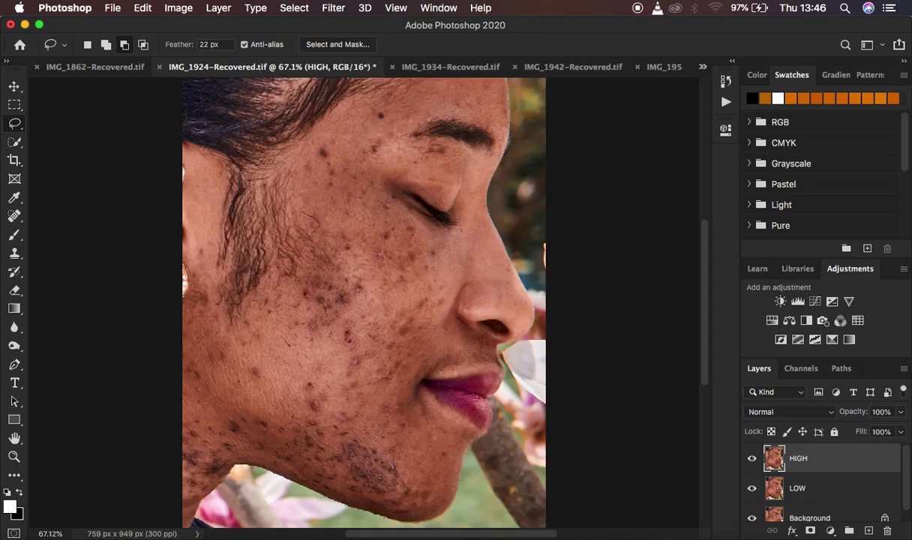
Hide the HIGH layer and start a Gaussian Blur on LOW with the radius at 0.1 pixels and the preview at 50%
left_click(834, 491)
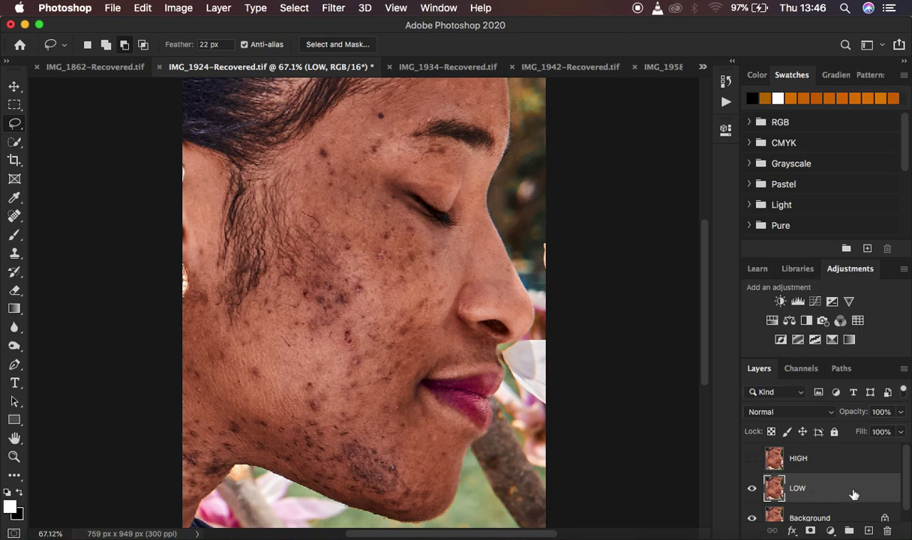
left_click(333, 9)
mouse_move(409, 180)
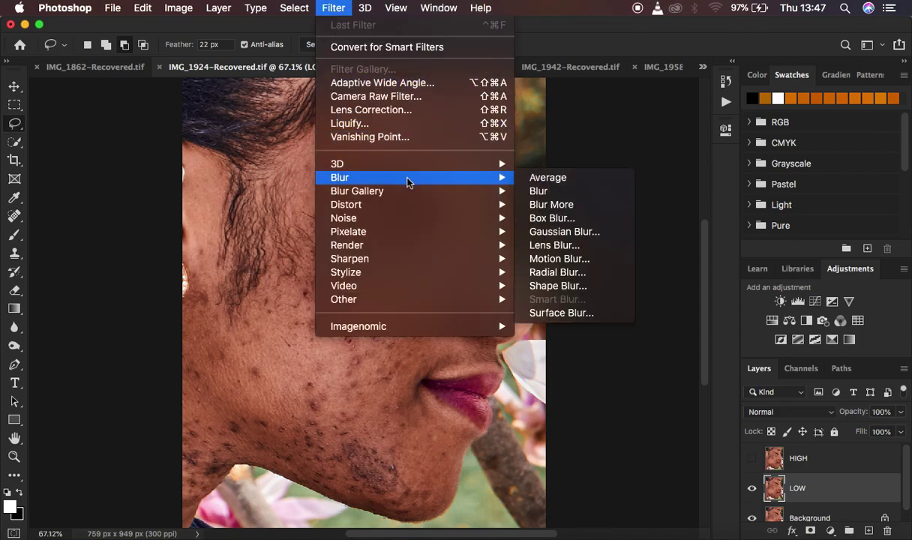
left_click(593, 239)
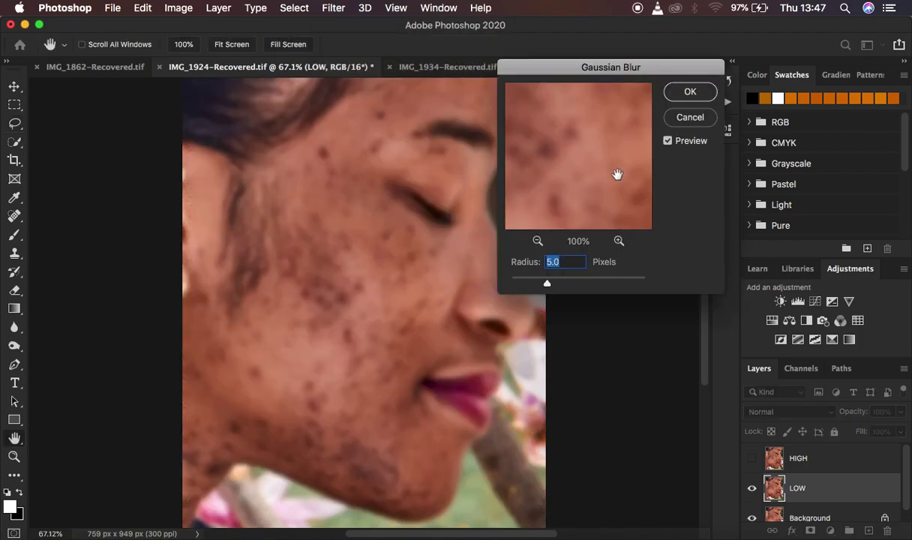
left_click_drag(547, 283, 442, 267)
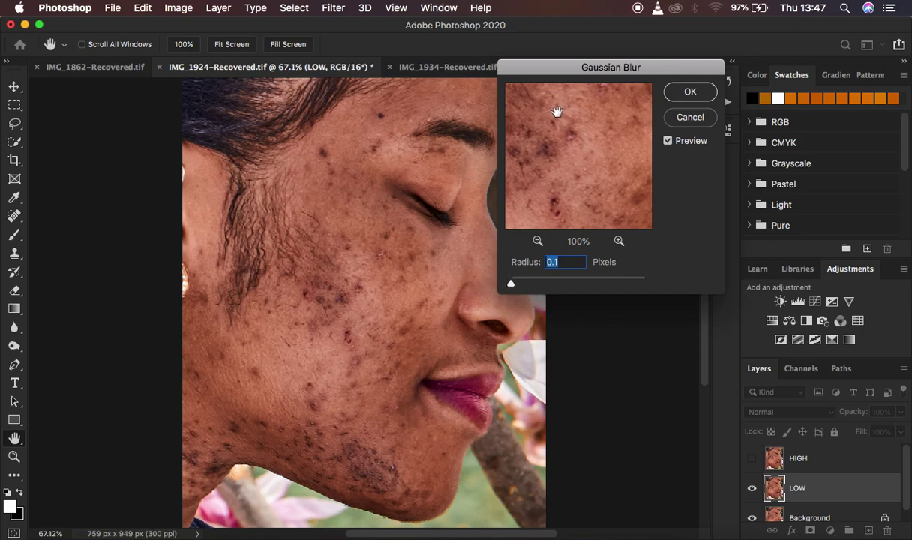
left_click_drag(585, 78, 692, 73)
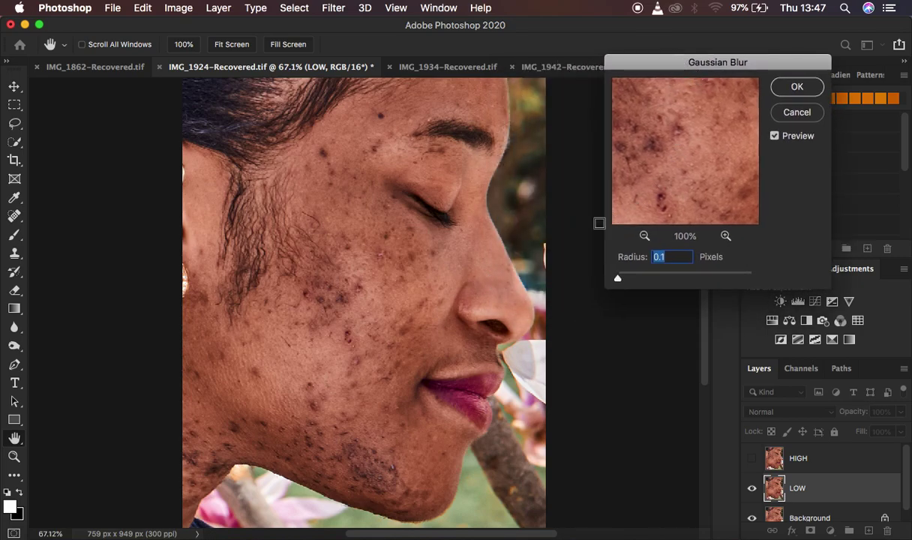
left_click_drag(637, 139, 645, 254)
left_click(642, 236)
left_click_drag(635, 184, 699, 114)
mouse_move(705, 185)
left_mouse_down()
mouse_move(704, 154)
mouse_move(710, 191)
left_mouse_up()
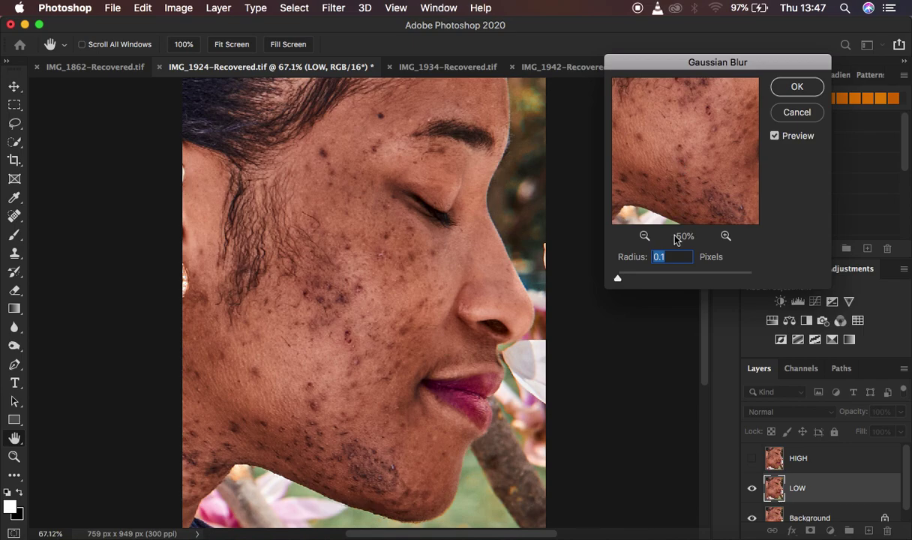
Set the Gaussian Blur radius to 6 pixels and apply it to the LOW layer
left_click_drag(621, 282, 659, 281)
left_click_drag(689, 172, 694, 204)
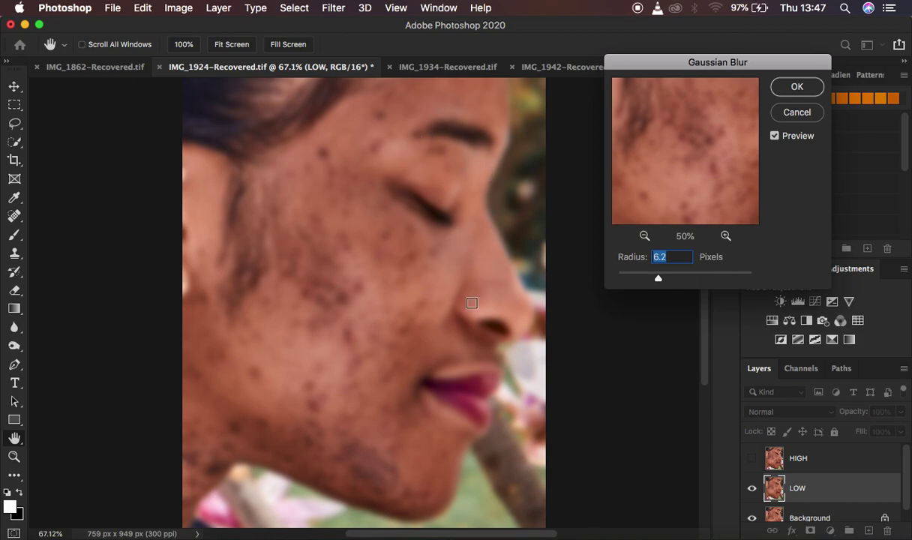
type("6")
left_click(795, 87)
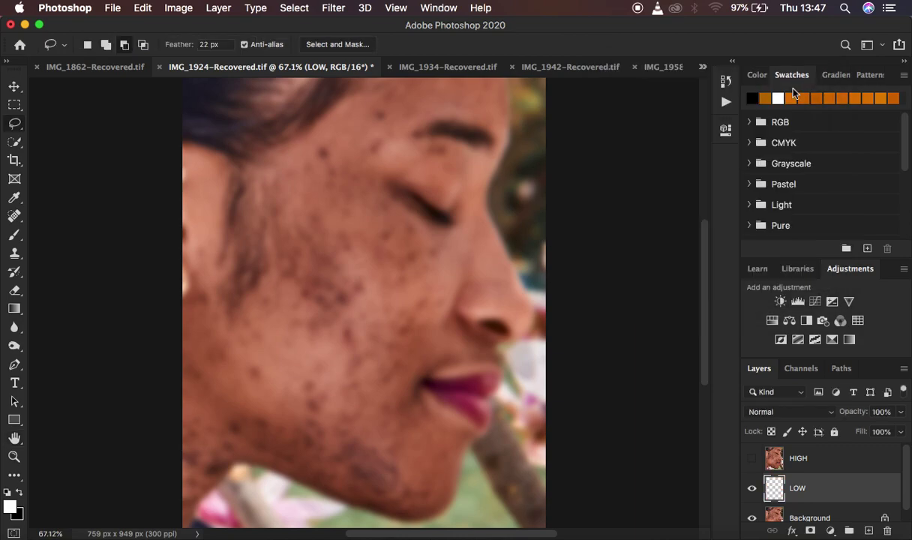
Show the HIGH layer again and start Apply Image on it with LOW as the source layer
left_click(828, 461)
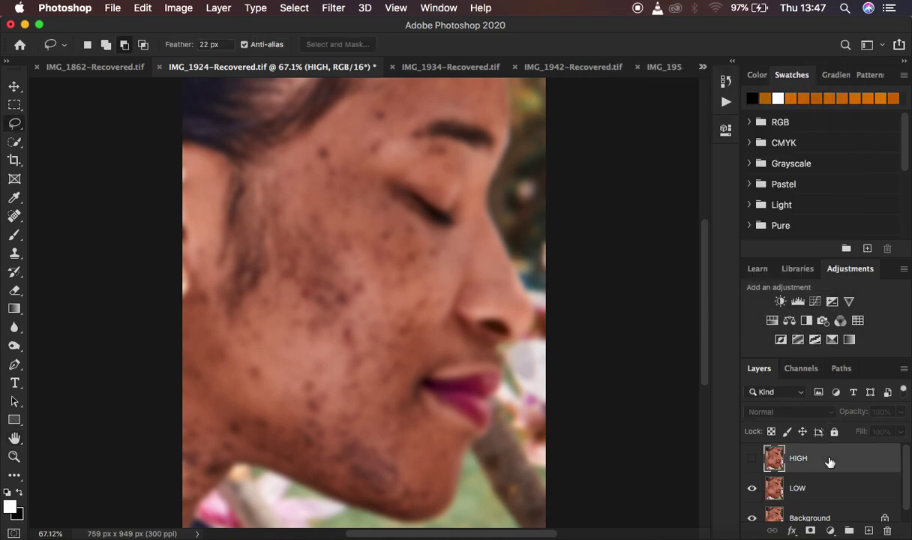
left_click(751, 459)
left_click(178, 7)
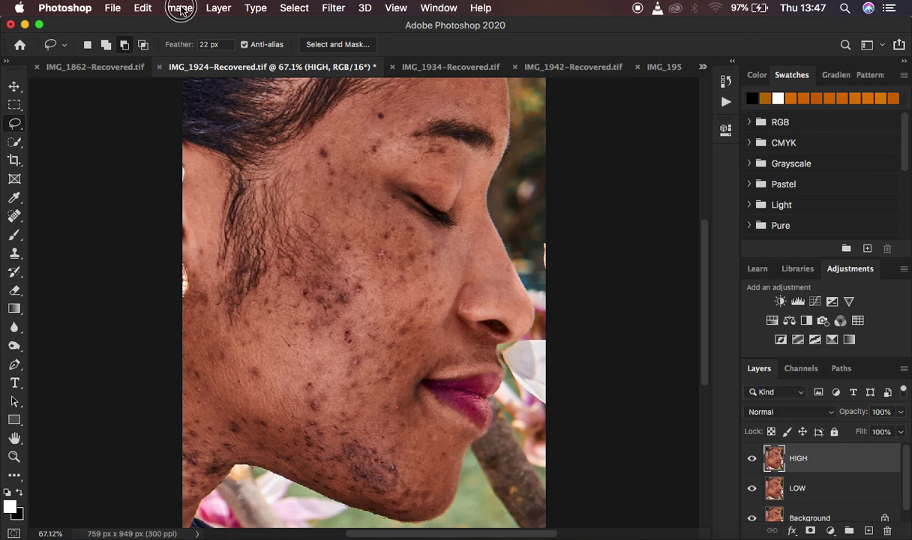
left_click(219, 223)
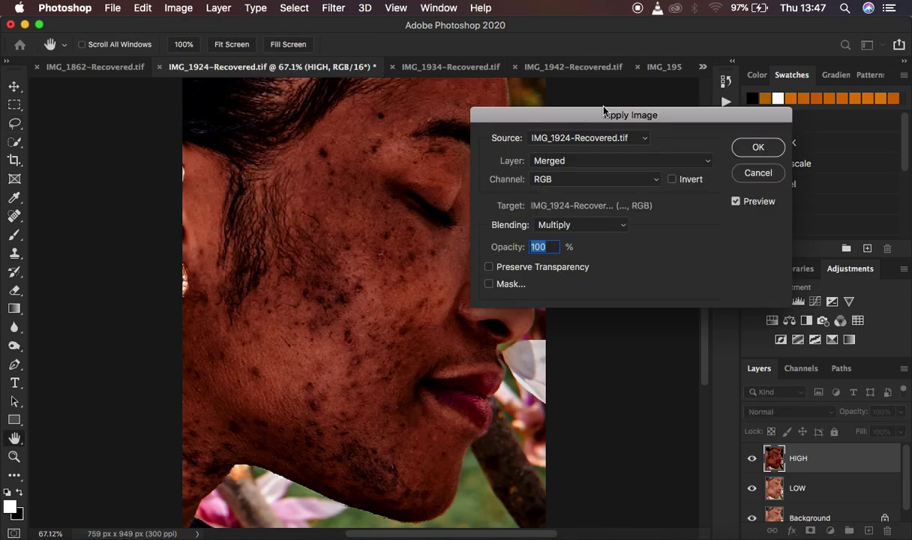
left_click_drag(604, 111, 697, 84)
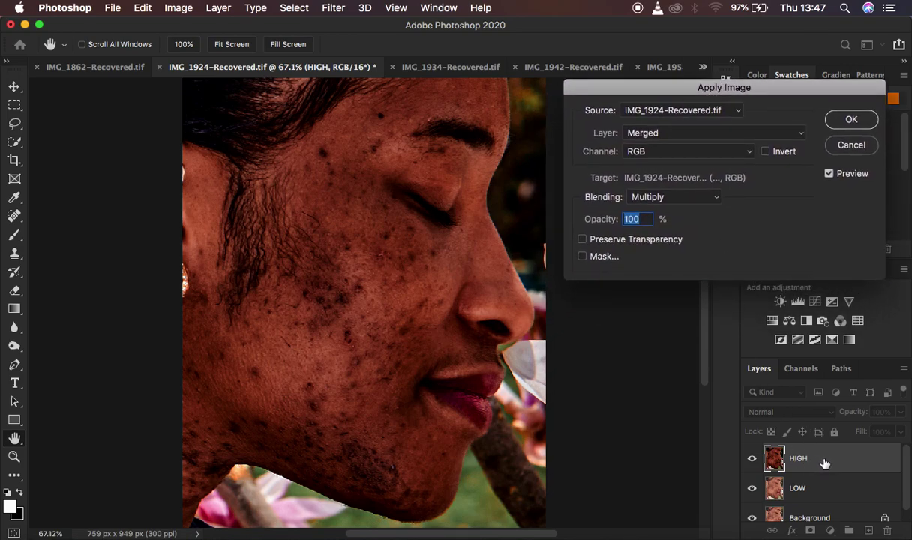
left_click(655, 136)
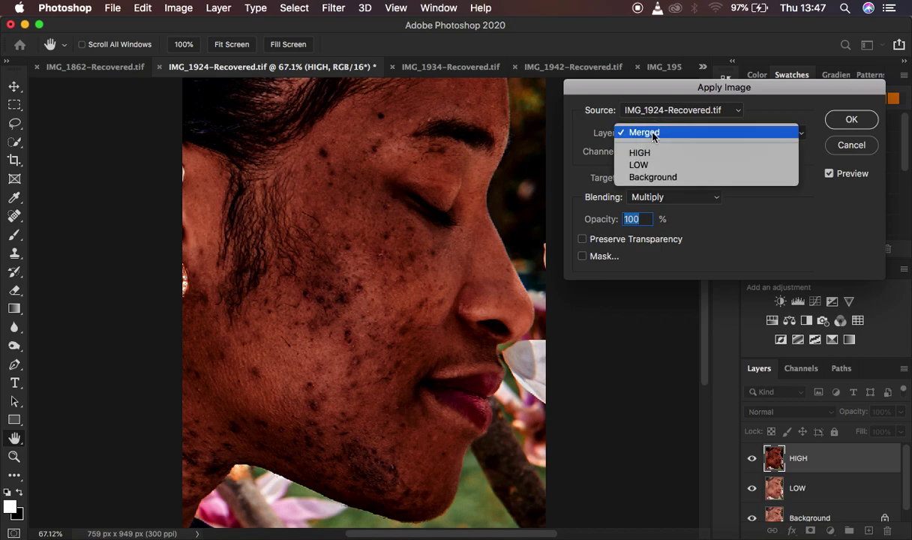
left_click(657, 167)
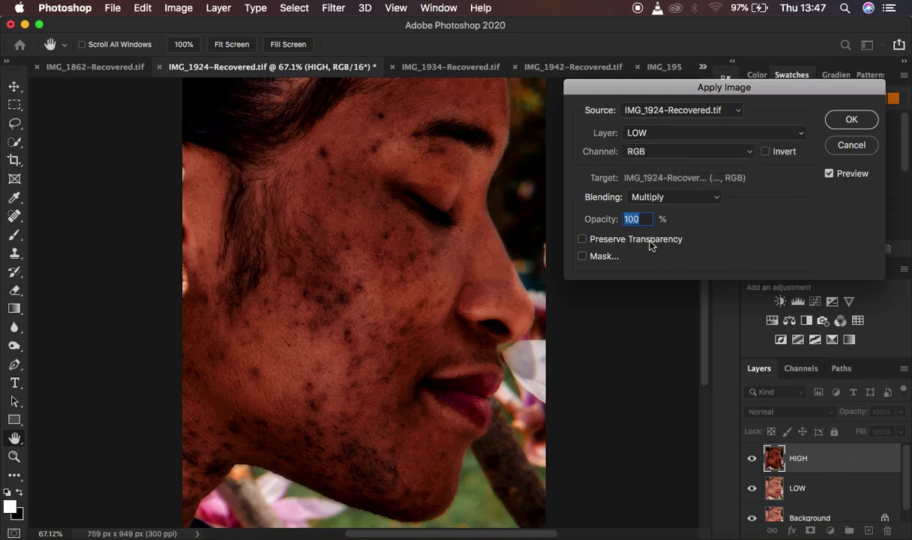
Set the Apply Image blending to Add and invert the source channel
left_click(657, 198)
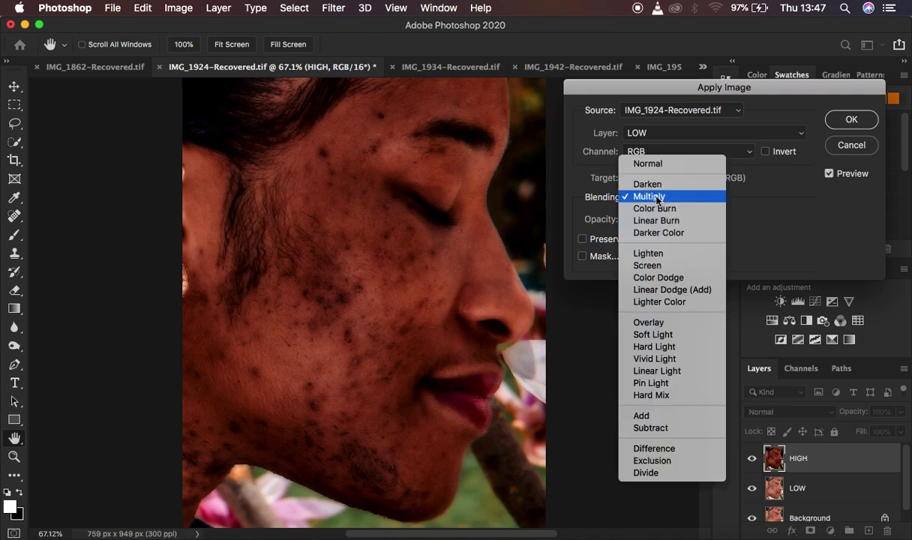
left_click(653, 197)
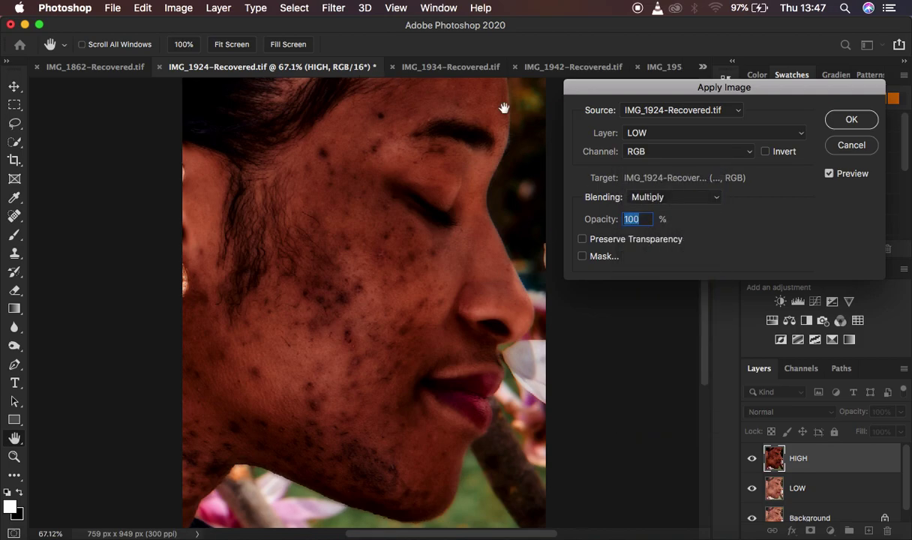
left_click(641, 198)
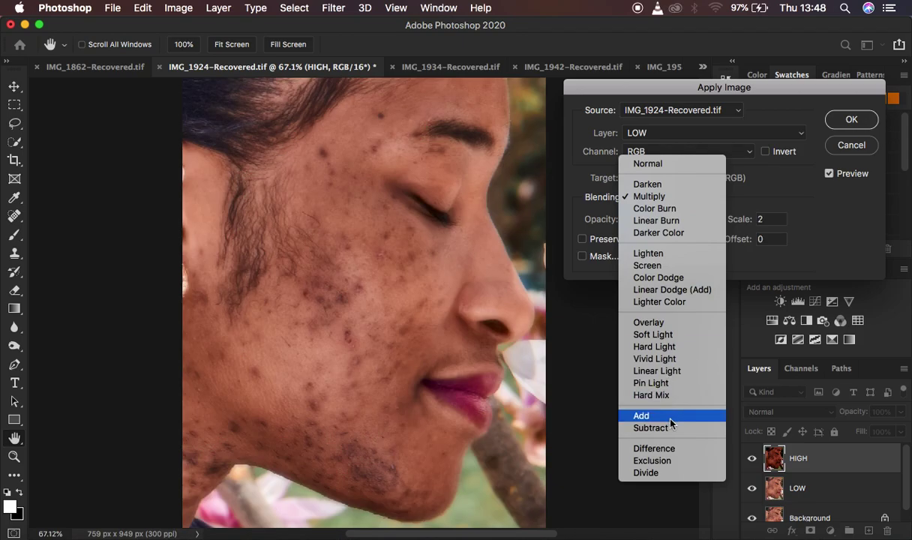
left_click(669, 418)
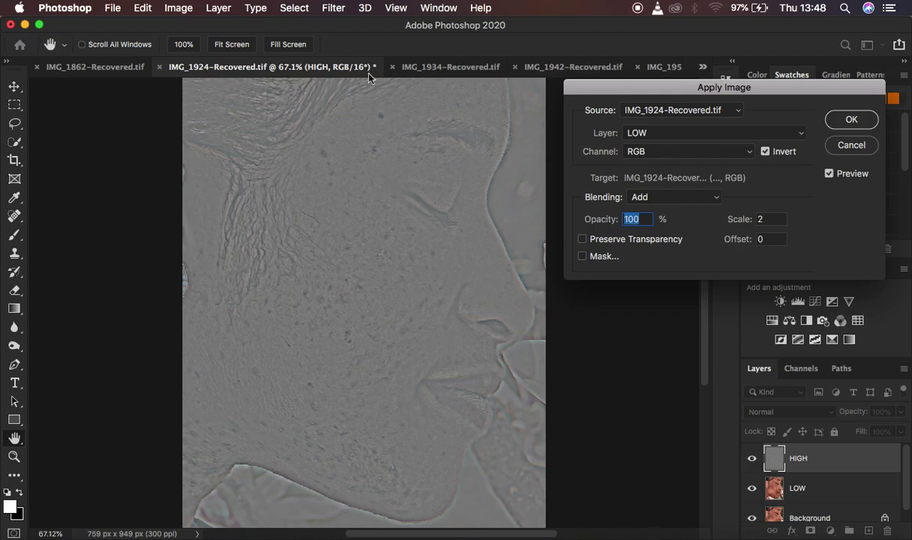
Try the Subtract blending mode in Apply Image with Invert turned off
left_click(764, 153)
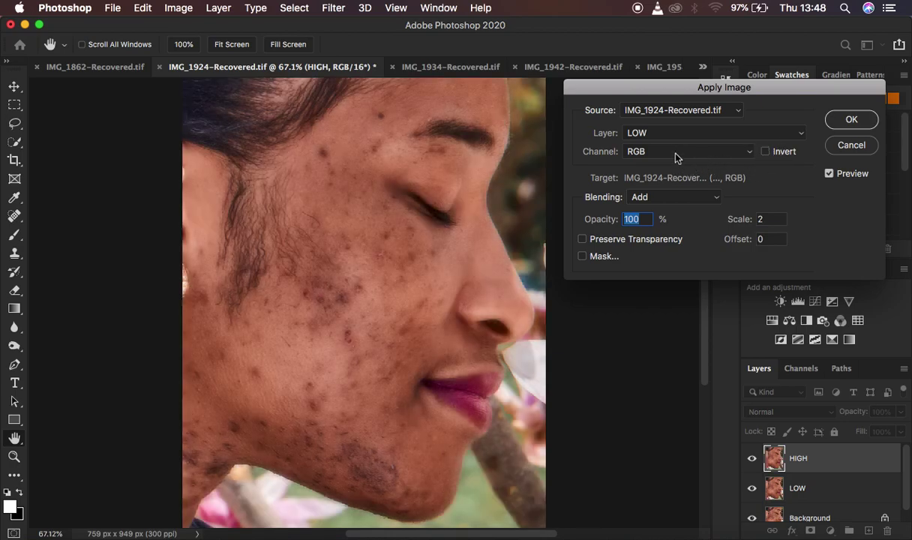
left_click(641, 133)
left_click(641, 133)
left_click(681, 197)
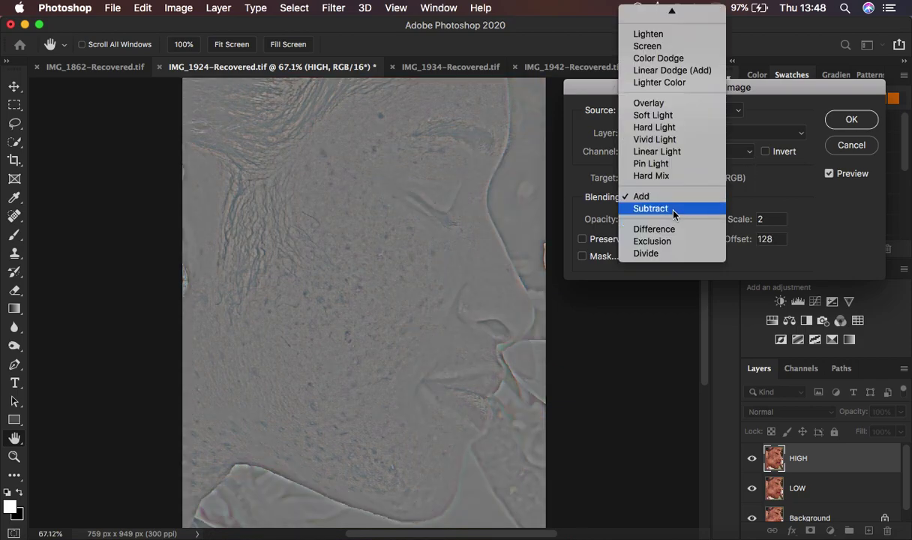
left_click(672, 208)
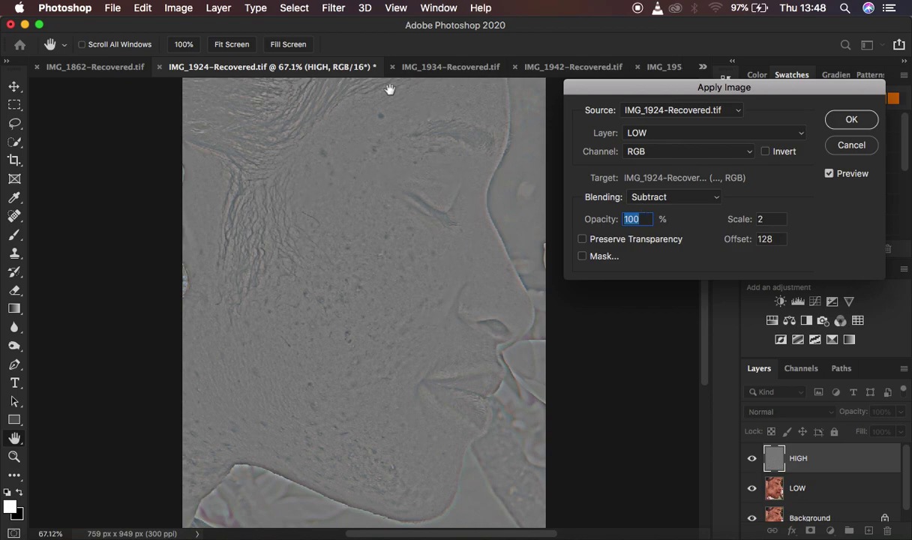
Switch the Apply Image blending from Subtract back to Add and turn Invert on again
left_click(659, 198)
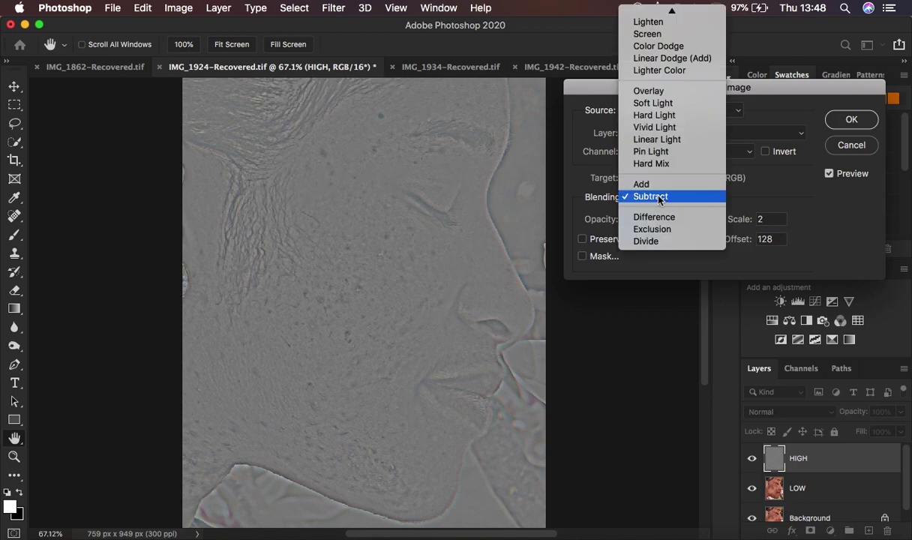
left_click(645, 182)
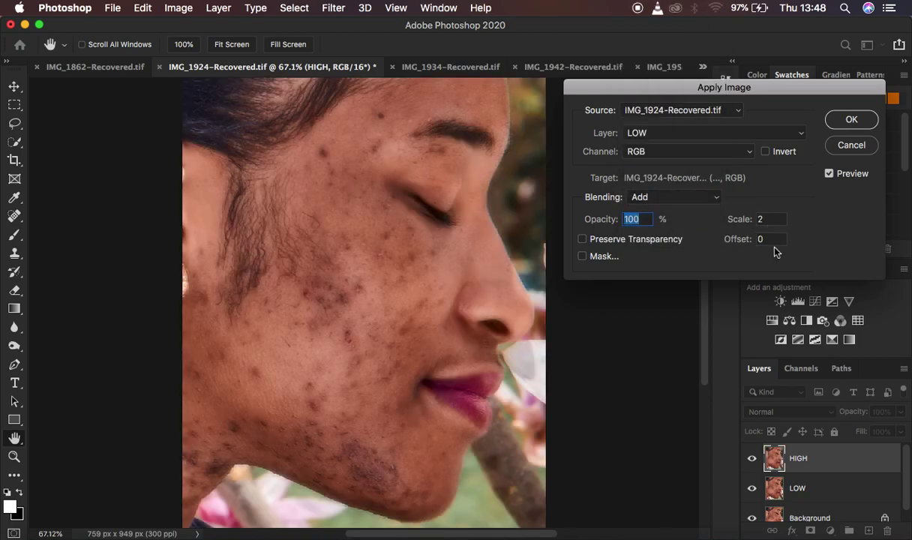
left_click(765, 152)
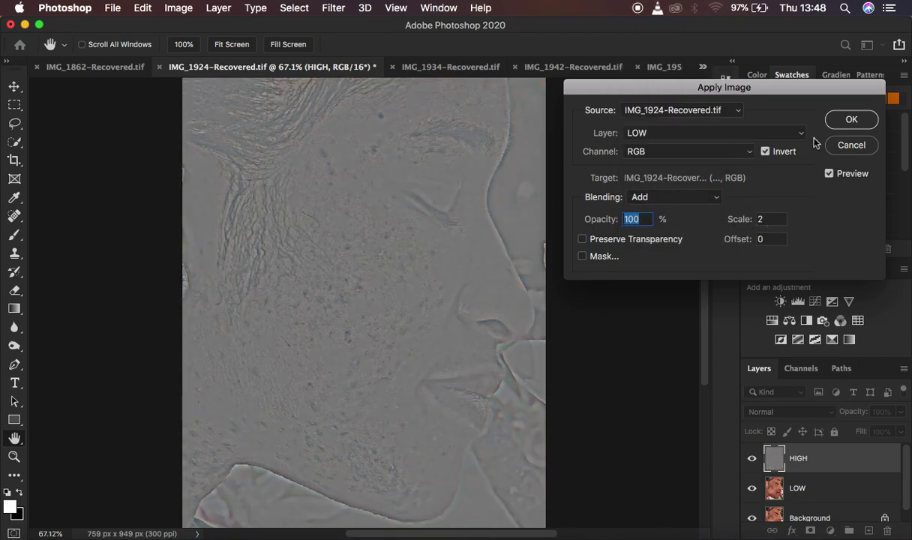
Confirm the Apply Image settings for the HIGH layer and set its blend mode to Linear Light
left_click(841, 117)
left_click(786, 411)
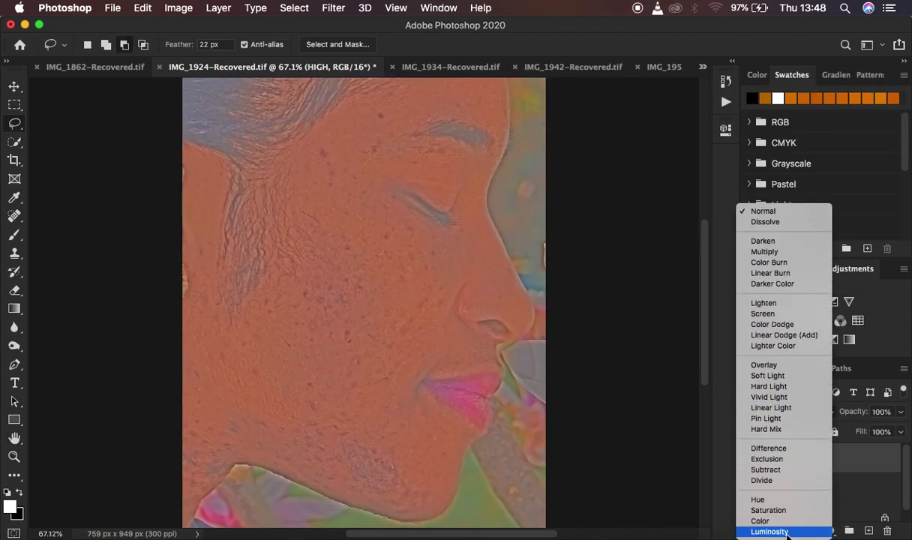
left_click(775, 409)
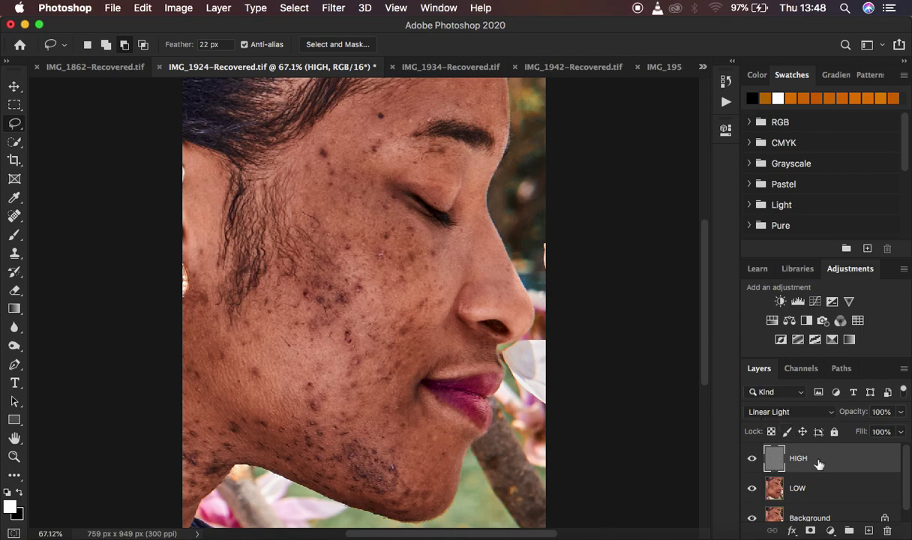
Group the HIGH and LOW layers and name the group "freq sep"
left_click(863, 489, "shift")
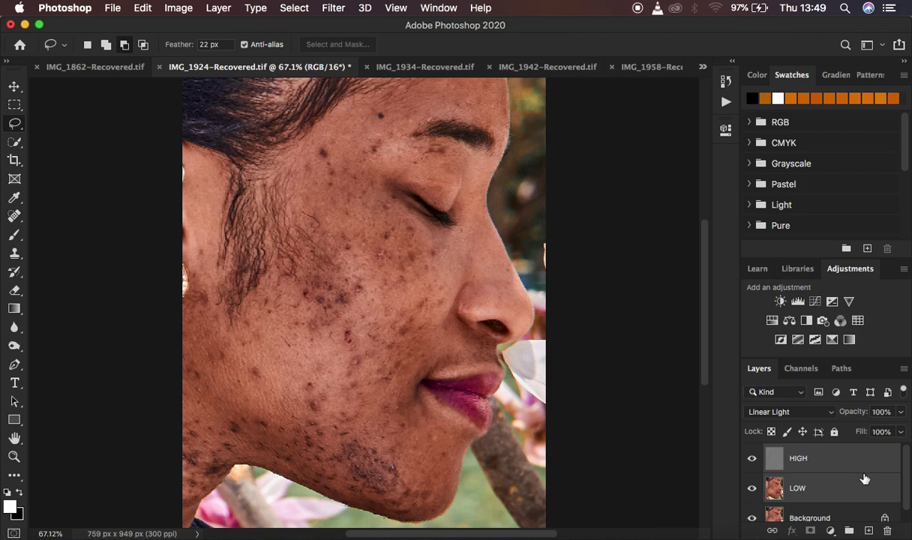
left_click_drag(857, 469, 848, 530)
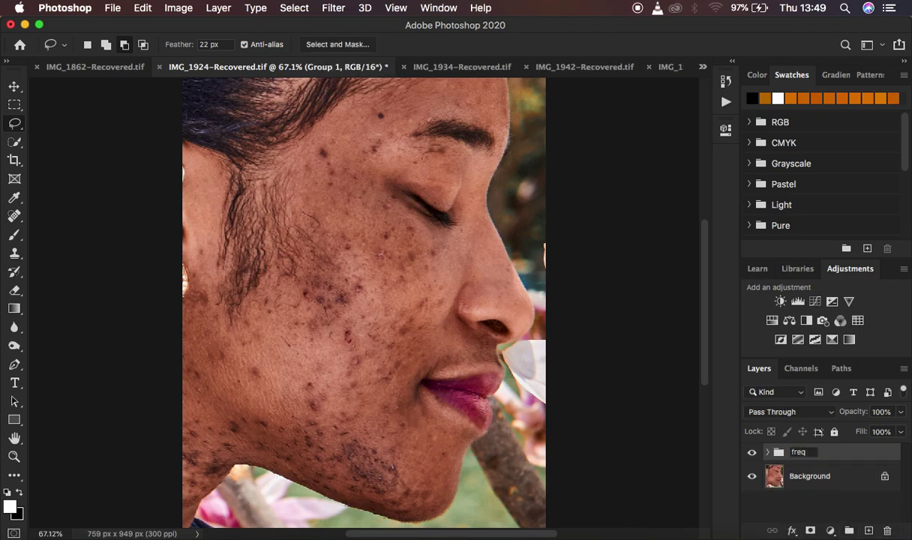
key("Return")
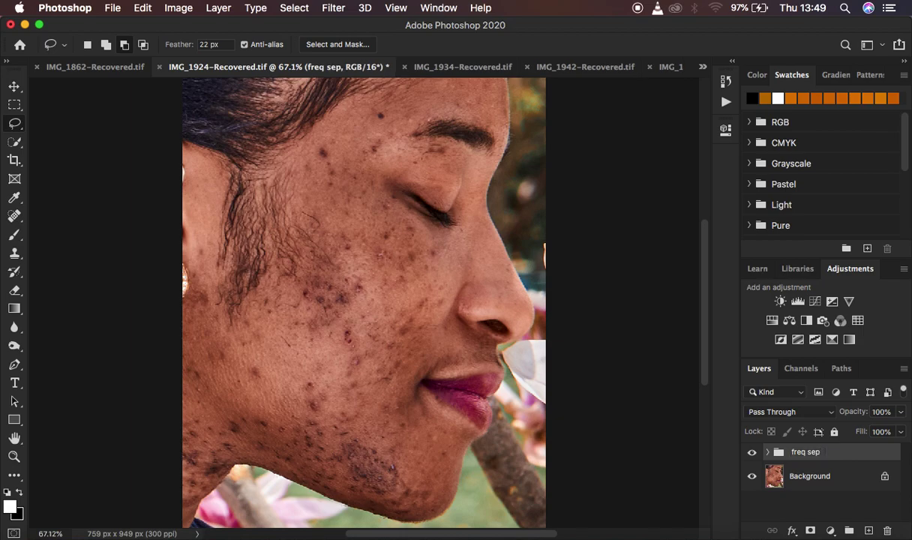
Activate the Mixer Brush on the LOW layer inside the freq sep group and review its brush and load options
left_click(768, 452)
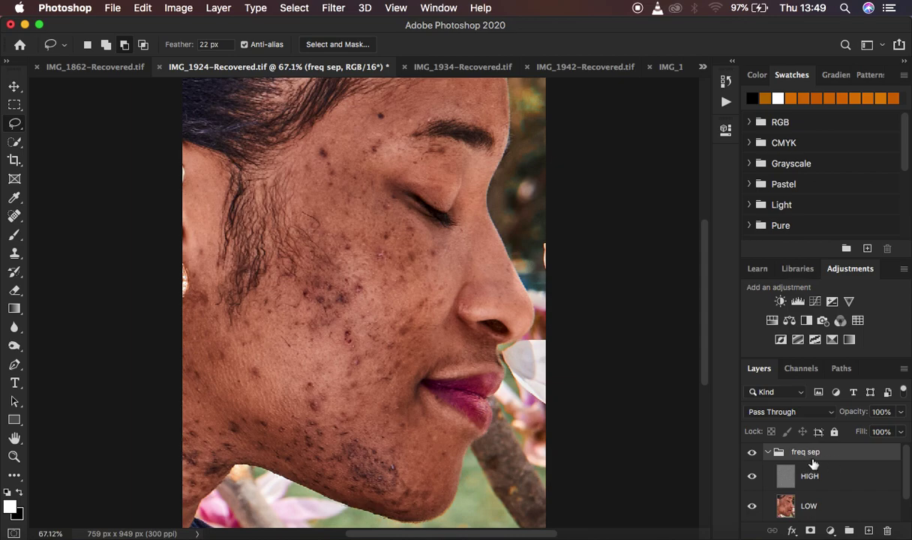
left_click(813, 509)
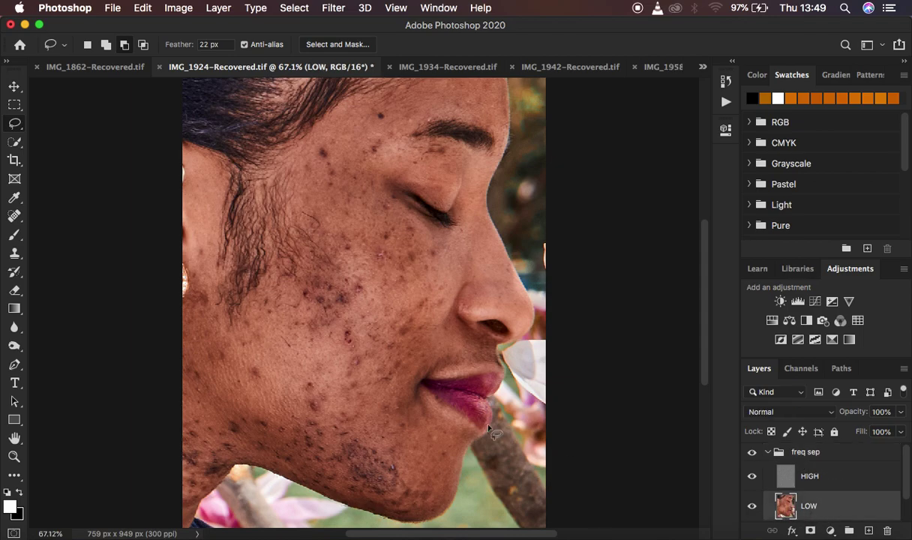
left_click(15, 235)
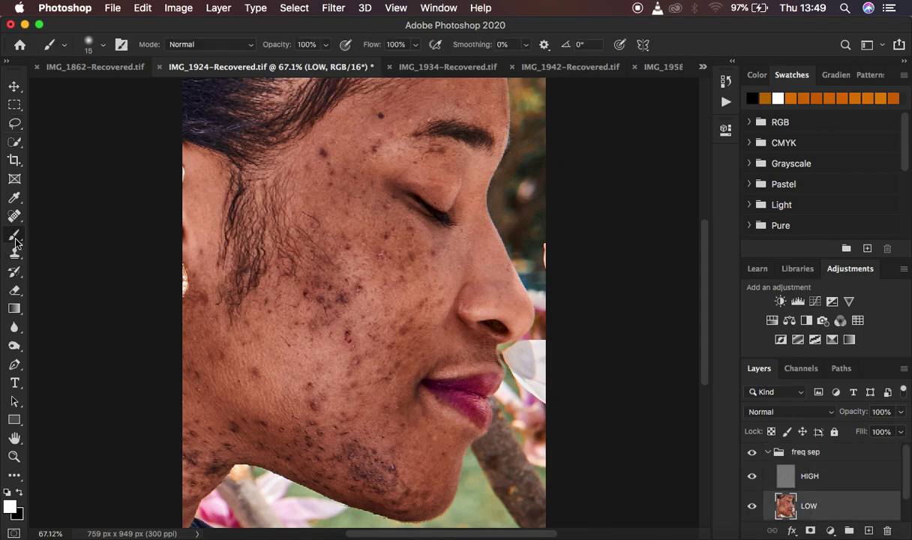
right_click(16, 239)
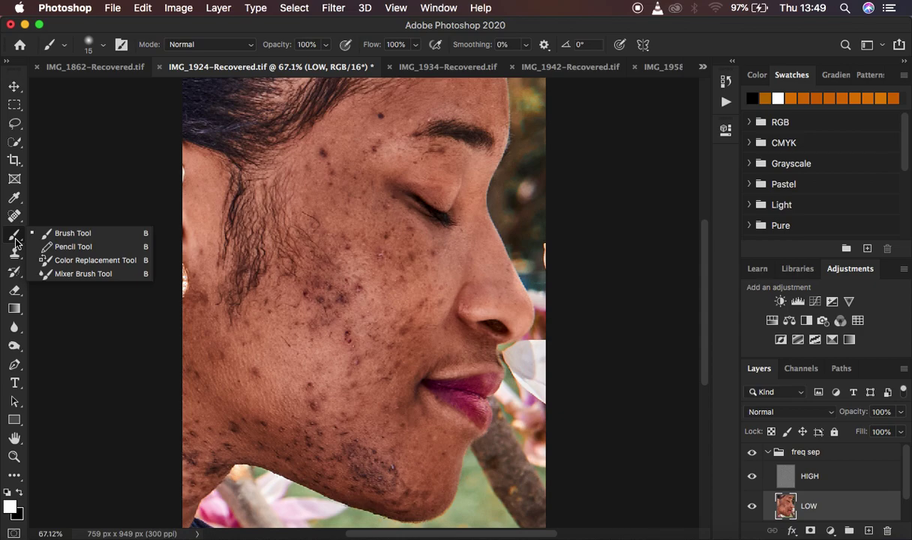
left_click(85, 273)
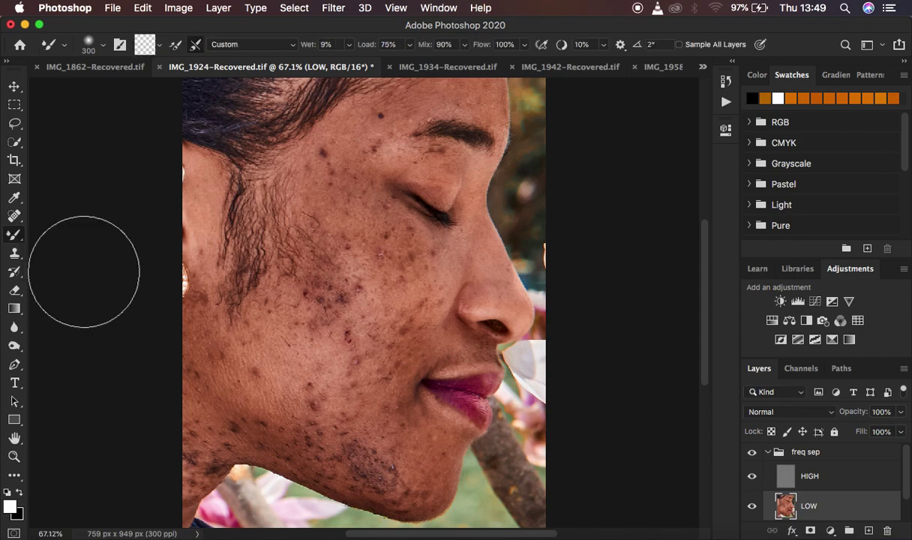
left_click(104, 46)
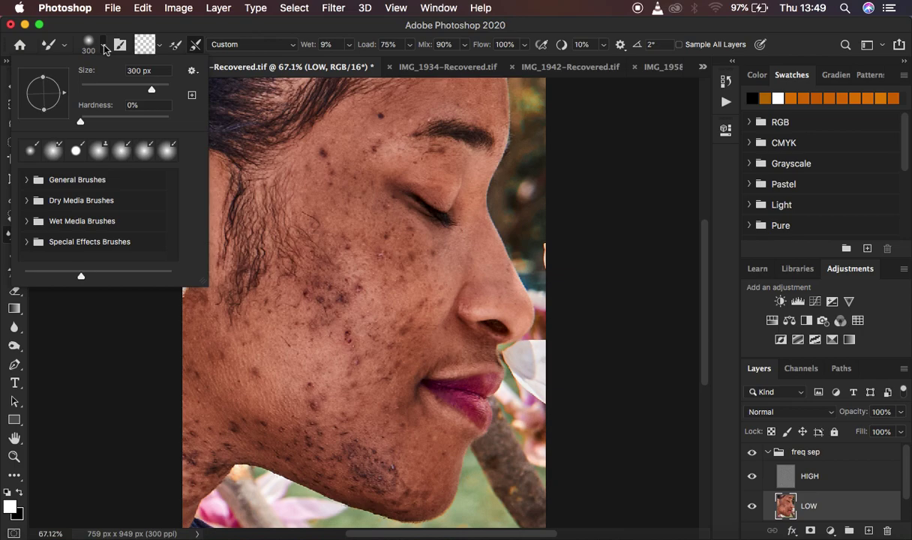
left_click(104, 46)
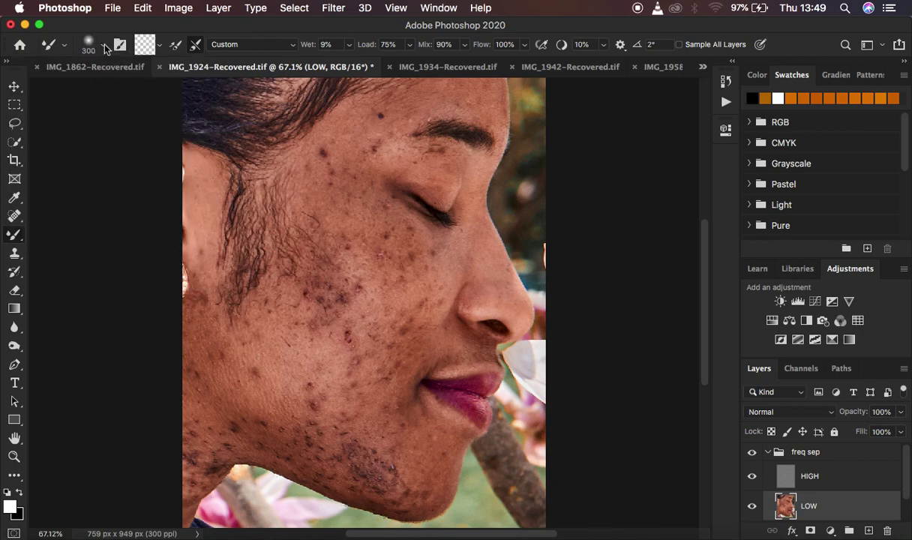
left_click(160, 48)
left_click(162, 75)
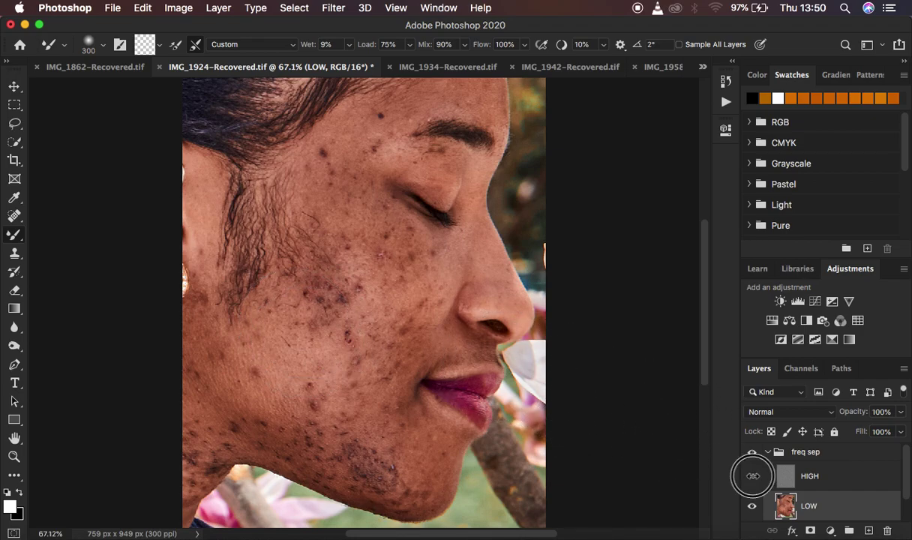
Hide the HIGH layer and blend the blotches on the upper cheek and temple of LOW with a 150 px Mixer Brush
left_click(752, 476)
scroll(447, 351, "down", 1)
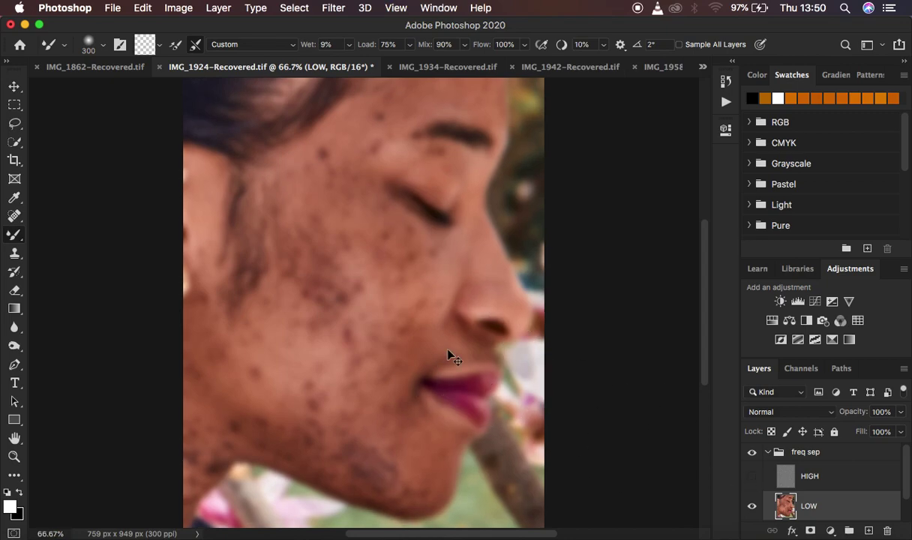
key("super+minus")
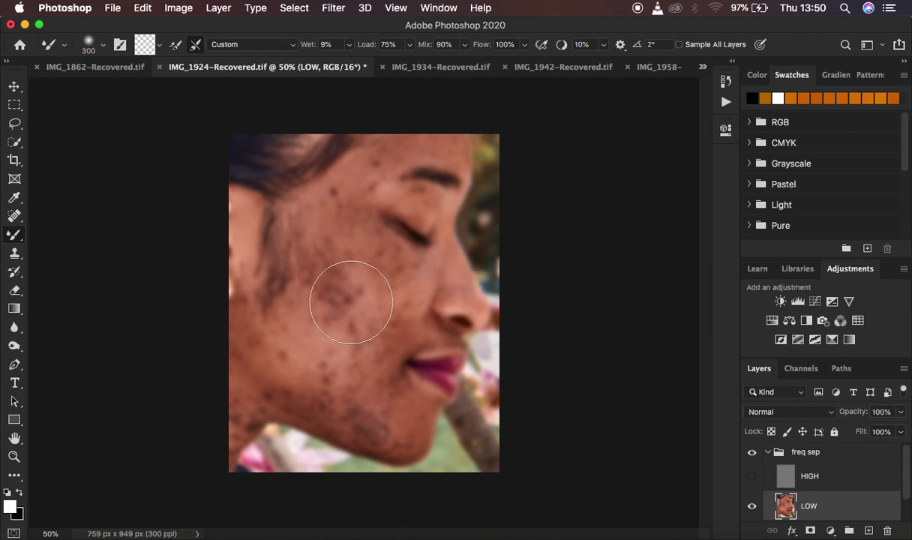
mouse_move(321, 266)
left_mouse_down()
mouse_move(351, 330)
mouse_move(301, 268)
mouse_move(369, 287)
mouse_move(347, 337)
mouse_move(306, 271)
mouse_move(359, 255)
mouse_move(399, 304)
mouse_move(342, 313)
mouse_move(310, 268)
mouse_move(352, 257)
mouse_move(327, 283)
left_mouse_up()
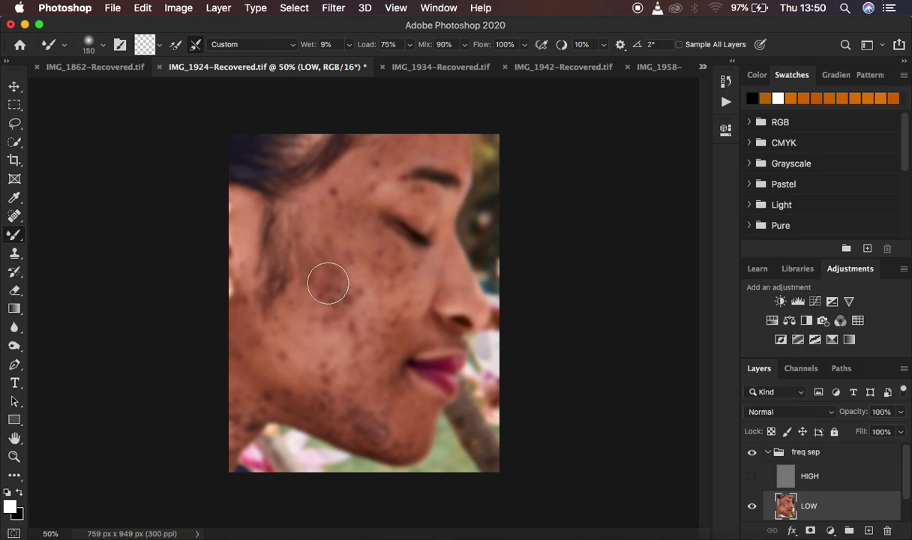
mouse_move(301, 240)
left_mouse_down()
mouse_move(318, 274)
mouse_move(299, 250)
left_mouse_up()
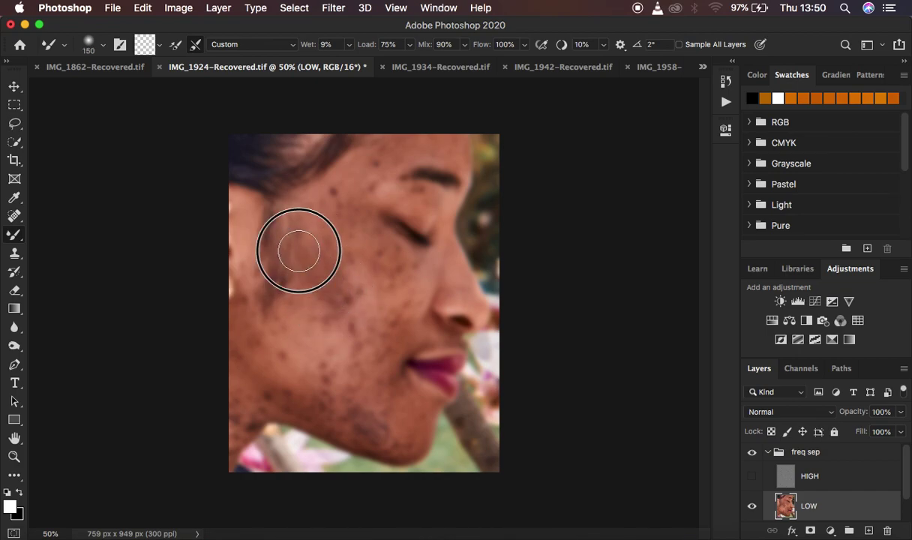
left_click_drag(338, 303, 335, 305)
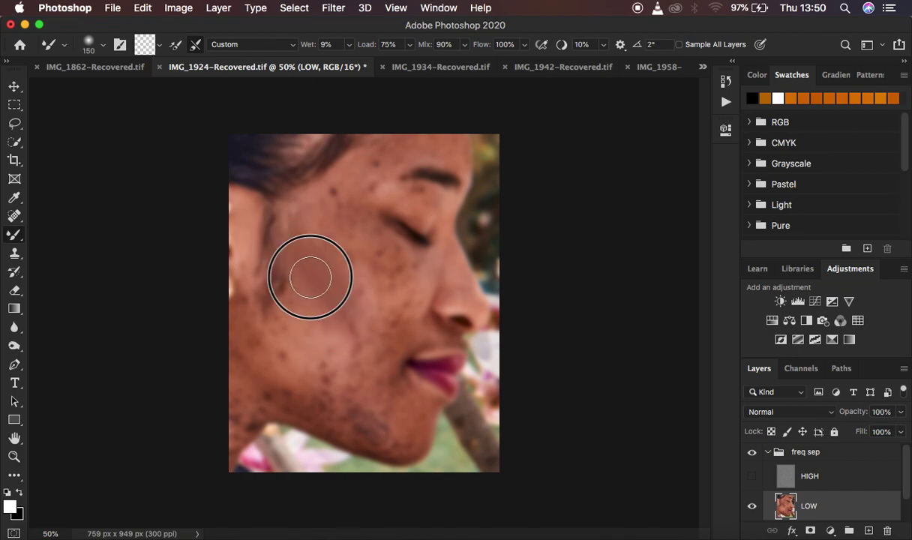
mouse_move(313, 265)
left_mouse_down()
mouse_move(316, 197)
mouse_move(317, 218)
left_mouse_up()
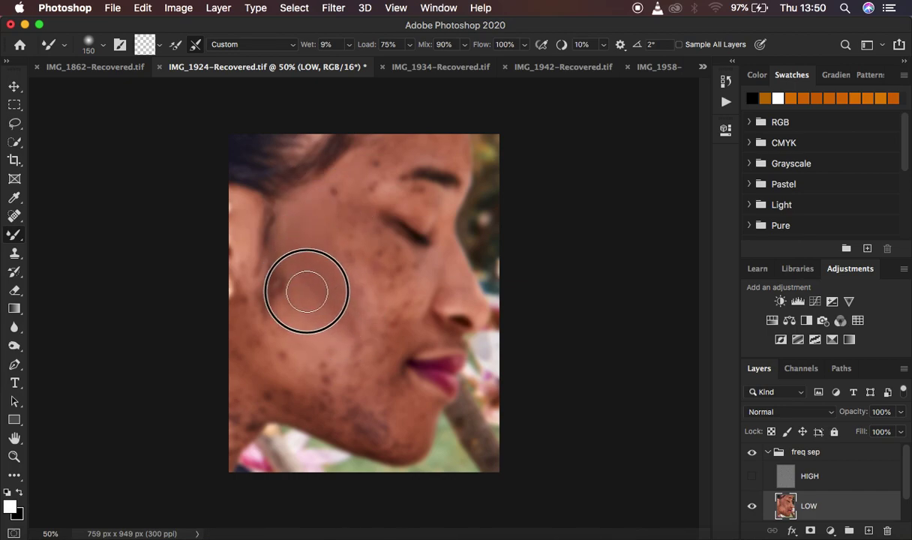
mouse_move(311, 278)
left_mouse_down()
mouse_move(295, 240)
mouse_move(301, 210)
mouse_move(326, 208)
mouse_move(335, 194)
mouse_move(327, 210)
left_mouse_up()
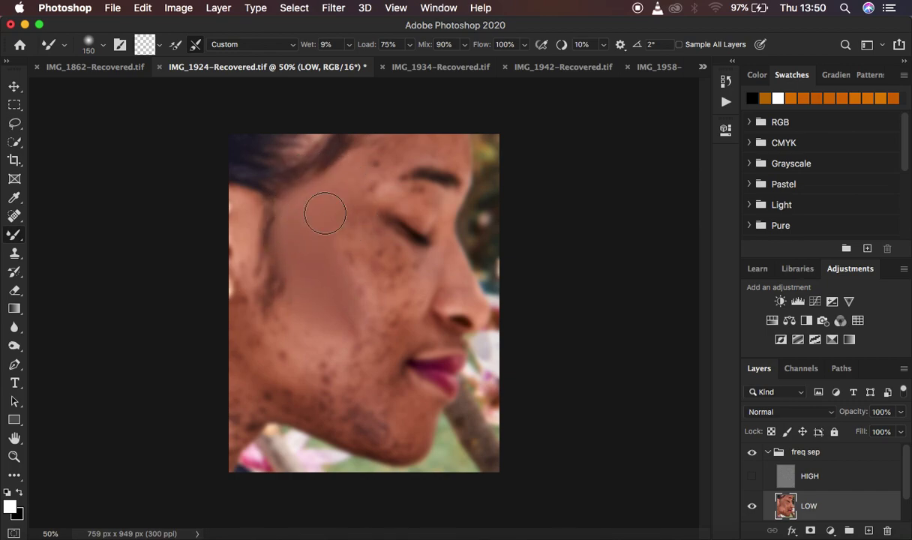
Blend the remaining dark spots across the cheek, below the eye and near the ear on the LOW layer
mouse_move(317, 306)
left_mouse_down()
mouse_move(342, 334)
mouse_move(310, 304)
mouse_move(357, 352)
mouse_move(319, 322)
mouse_move(303, 274)
left_mouse_up()
mouse_move(269, 339)
left_mouse_down()
mouse_move(260, 350)
mouse_move(310, 387)
mouse_move(295, 375)
mouse_move(296, 333)
mouse_move(309, 342)
mouse_move(287, 336)
mouse_move(292, 322)
mouse_move(272, 311)
mouse_move(245, 319)
mouse_move(244, 298)
left_mouse_up()
left_click_drag(299, 279, 308, 221)
mouse_move(396, 237)
left_mouse_down()
mouse_move(353, 224)
mouse_move(397, 266)
mouse_move(376, 239)
mouse_move(406, 297)
mouse_move(399, 304)
mouse_move(377, 254)
mouse_move(336, 204)
mouse_move(384, 258)
mouse_move(398, 316)
left_mouse_up()
mouse_move(341, 242)
left_mouse_down()
mouse_move(375, 302)
mouse_move(329, 250)
left_mouse_up()
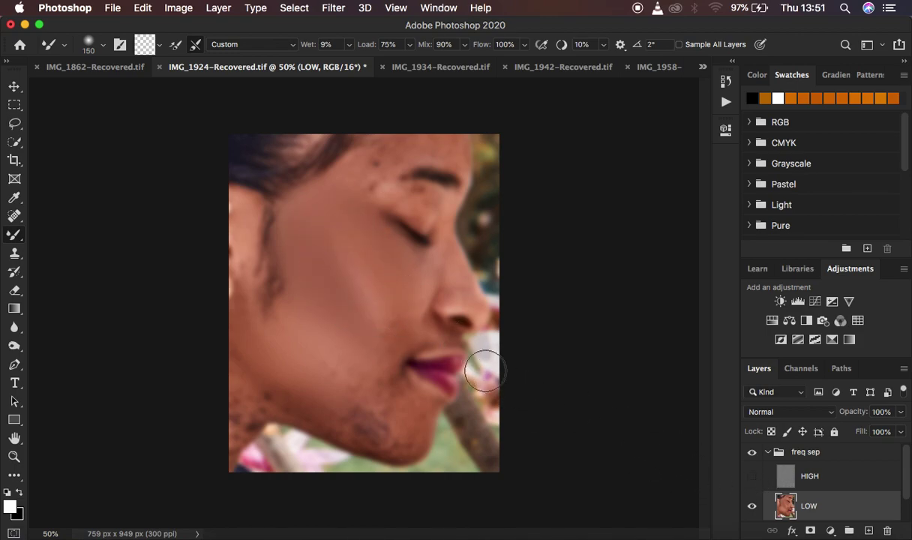
Check the result with HIGH shown, hide it again and smooth the jaw, chin and neck on LOW, reducing the brush to 100 px
left_click(750, 476)
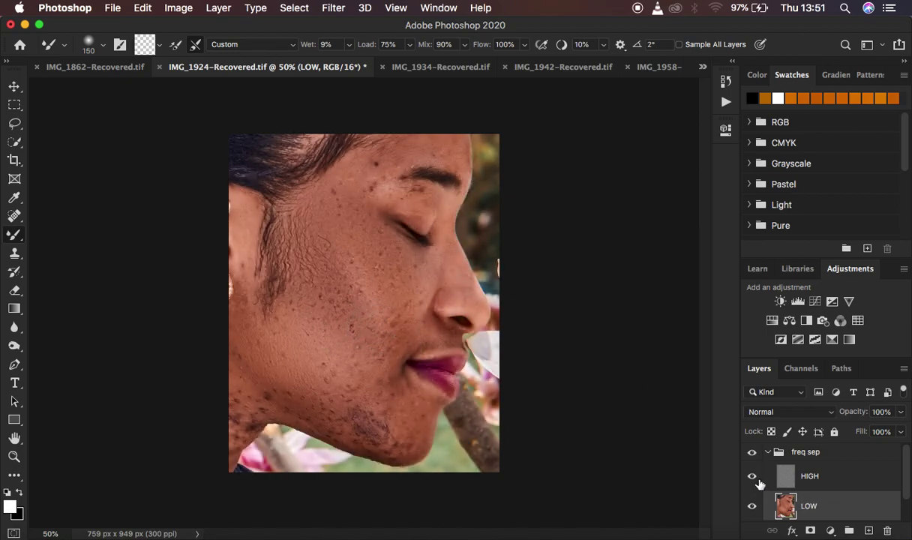
left_click(752, 477)
mouse_move(390, 312)
left_mouse_down()
mouse_move(391, 321)
mouse_move(397, 310)
mouse_move(390, 318)
left_mouse_up()
mouse_move(360, 359)
left_mouse_down()
mouse_move(397, 339)
mouse_move(327, 380)
mouse_move(386, 418)
mouse_move(348, 398)
mouse_move(373, 413)
mouse_move(365, 406)
mouse_move(376, 392)
mouse_move(375, 419)
mouse_move(387, 403)
mouse_move(389, 439)
mouse_move(367, 431)
mouse_move(382, 436)
mouse_move(407, 402)
mouse_move(389, 379)
mouse_move(419, 405)
mouse_move(412, 445)
mouse_move(348, 434)
mouse_move(369, 436)
mouse_move(257, 383)
mouse_move(245, 387)
mouse_move(228, 436)
mouse_move(263, 409)
mouse_move(239, 403)
mouse_move(252, 401)
mouse_move(224, 344)
mouse_move(273, 401)
mouse_move(308, 413)
mouse_move(248, 392)
mouse_move(231, 431)
left_mouse_up()
left_click(331, 306)
mouse_move(332, 306)
left_mouse_down()
mouse_move(305, 275)
mouse_move(296, 329)
mouse_move(241, 255)
mouse_move(249, 279)
left_mouse_up()
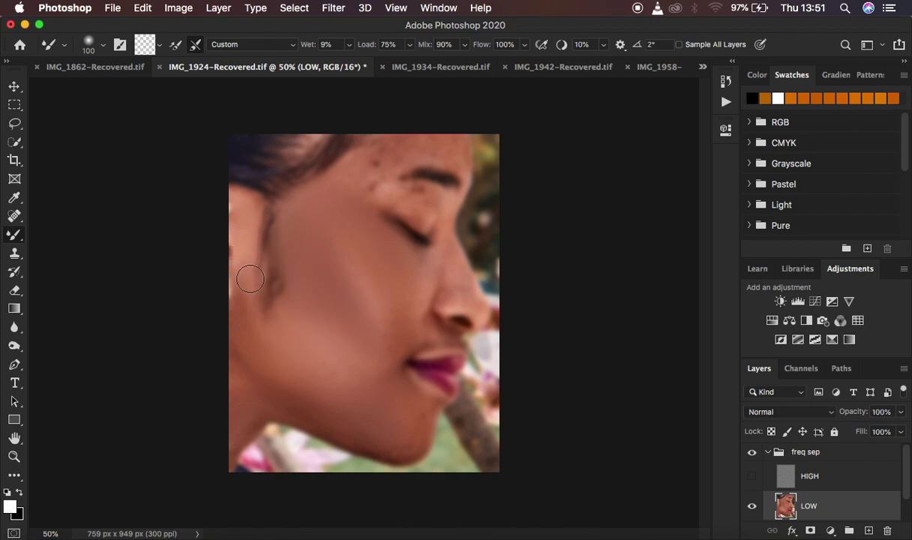
Smooth the forehead, eyelid, nose and mouth areas on the LOW layer, reducing the Mixer Brush to 80 px
mouse_move(355, 173)
left_mouse_down()
mouse_move(368, 153)
mouse_move(374, 165)
mouse_move(388, 146)
mouse_move(402, 150)
mouse_move(382, 167)
mouse_move(449, 139)
mouse_move(458, 145)
mouse_move(450, 156)
mouse_move(378, 160)
mouse_move(375, 147)
mouse_move(348, 168)
mouse_move(383, 164)
mouse_move(367, 188)
mouse_move(365, 160)
mouse_move(350, 185)
left_mouse_up()
key("bracketleft")
mouse_move(409, 189)
left_mouse_down()
mouse_move(437, 193)
mouse_move(422, 199)
mouse_move(371, 187)
mouse_move(377, 197)
mouse_move(382, 163)
mouse_move(303, 267)
mouse_move(307, 309)
left_mouse_up()
mouse_move(409, 287)
left_mouse_down()
mouse_move(412, 332)
mouse_move(324, 331)
mouse_move(360, 330)
mouse_move(350, 328)
mouse_move(335, 371)
mouse_move(372, 372)
mouse_move(431, 334)
mouse_move(417, 336)
mouse_move(428, 339)
left_mouse_up()
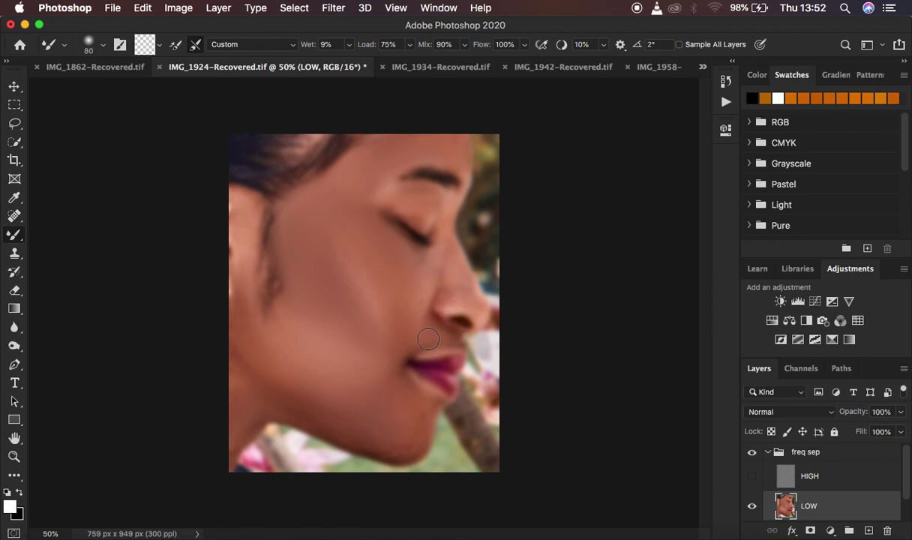
mouse_move(450, 263)
left_mouse_down()
mouse_move(445, 251)
mouse_move(454, 275)
mouse_move(419, 255)
mouse_move(429, 260)
mouse_move(444, 216)
mouse_move(446, 247)
left_mouse_up()
mouse_move(412, 406)
left_mouse_down()
mouse_move(410, 437)
mouse_move(388, 447)
mouse_move(316, 418)
mouse_move(259, 410)
mouse_move(228, 450)
mouse_move(236, 356)
mouse_move(246, 368)
mouse_move(250, 272)
mouse_move(346, 163)
mouse_move(366, 165)
mouse_move(382, 181)
mouse_move(363, 208)
mouse_move(385, 191)
mouse_move(550, 247)
left_mouse_up()
Check the skin with HIGH shown, touch up the brow and forehead tones on LOW with HIGH hidden, and show HIGH again
left_click(752, 476)
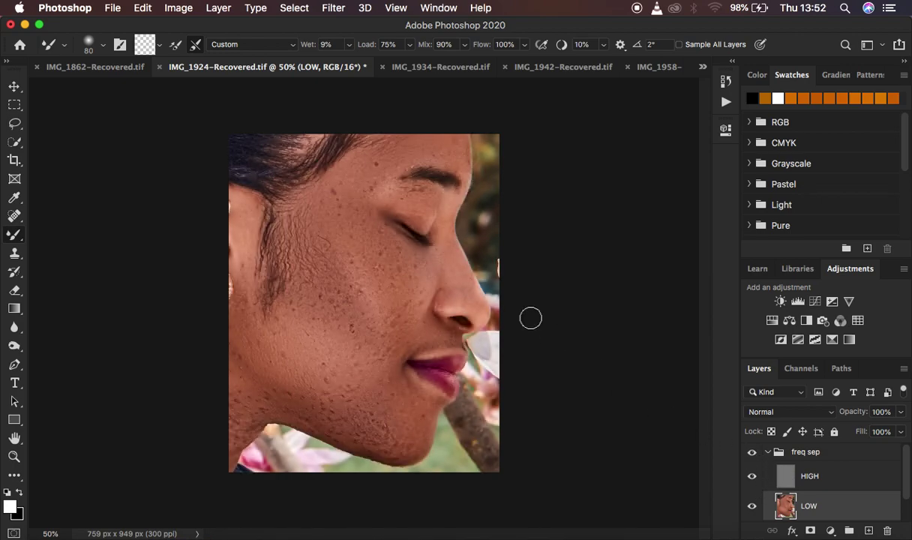
left_click(752, 476)
mouse_move(392, 192)
left_mouse_down()
mouse_move(371, 194)
mouse_move(427, 194)
mouse_move(412, 187)
left_mouse_up()
mouse_move(449, 151)
left_mouse_down()
mouse_move(419, 151)
mouse_move(449, 141)
mouse_move(436, 155)
mouse_move(377, 145)
mouse_move(300, 244)
mouse_move(299, 273)
mouse_move(233, 302)
left_mouse_up()
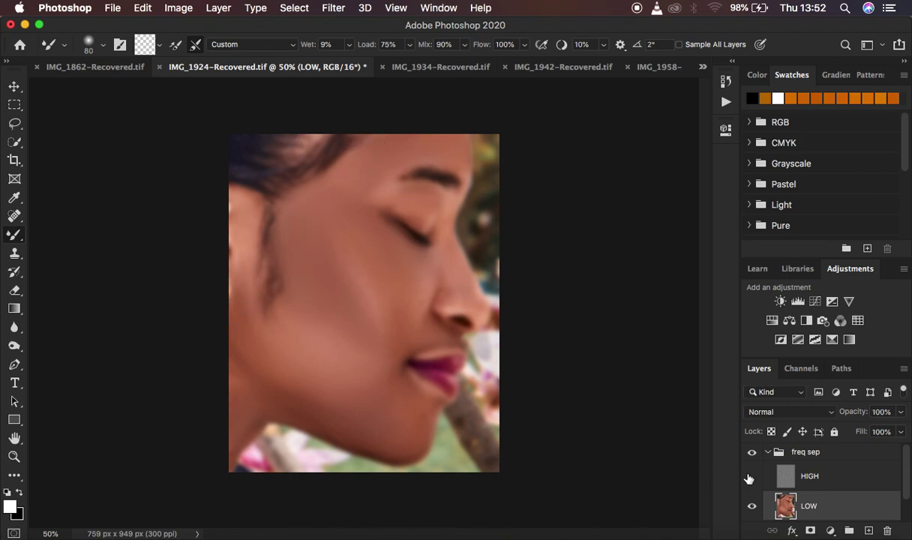
left_click(751, 477)
Compare the portrait before and after retouching by toggling the visibility of the freq sep group
left_click(750, 452)
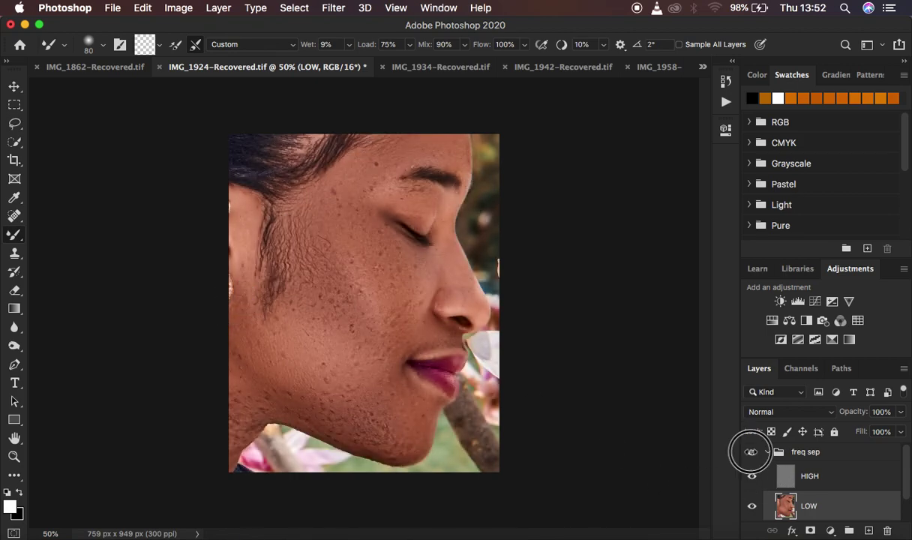
left_click(751, 451)
left_click(750, 452)
left_click(750, 452)
left_click(751, 453)
left_click(751, 453)
left_click(751, 452)
left_click(751, 453)
left_click(750, 451)
left_click(750, 452)
left_click(750, 452)
left_click(751, 454)
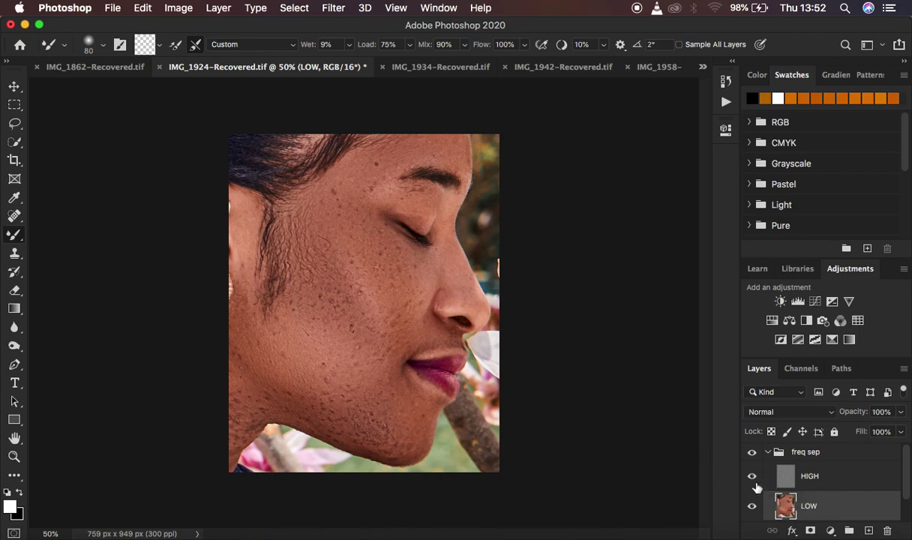
Blend the skin beside the mouth corner on LOW and activate the Clone Stamp on the HIGH layer
left_click_drag(407, 393, 384, 373)
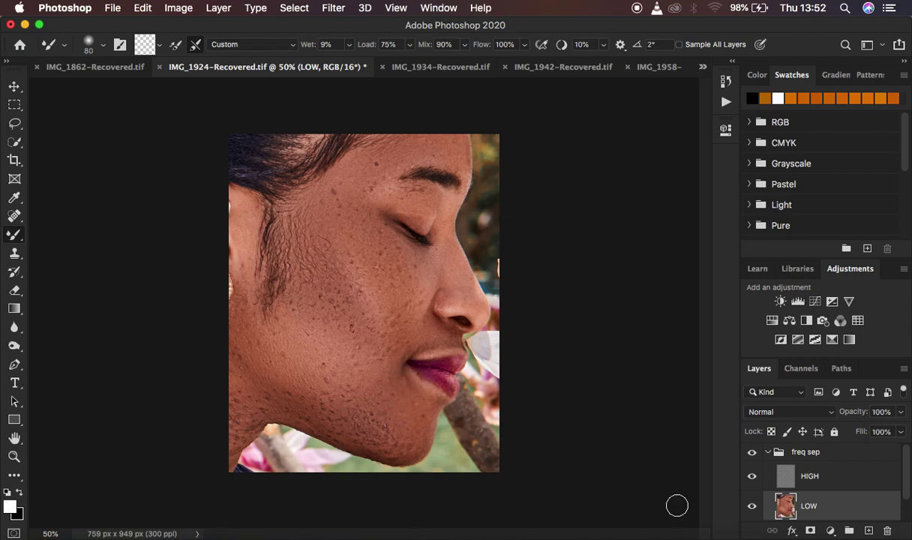
left_click(816, 480)
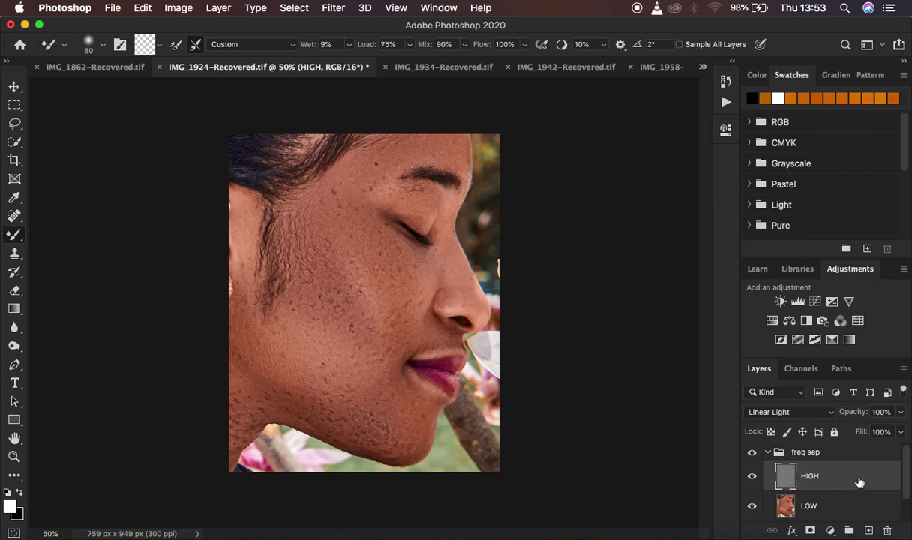
left_click(14, 253)
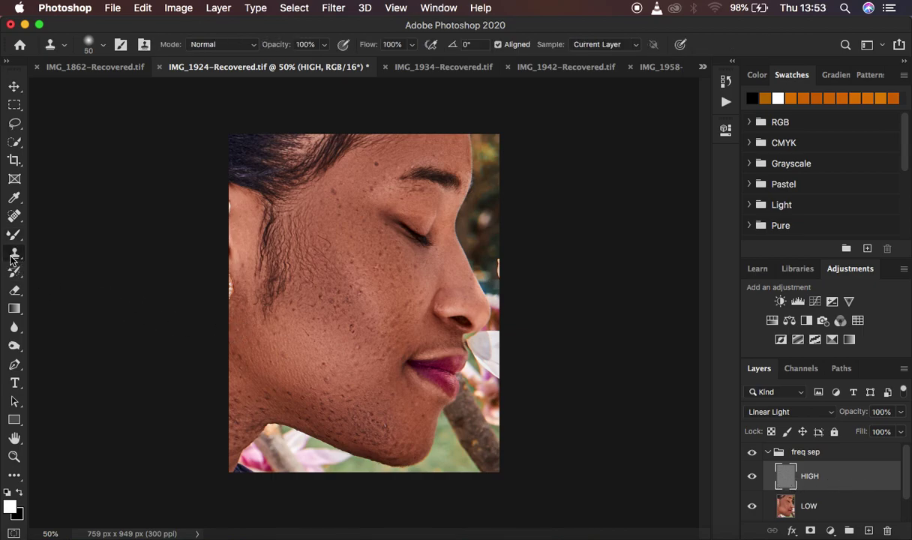
Adjust the Clone Stamp's brush hardness and keep it sampling only the current layer
left_click(102, 47)
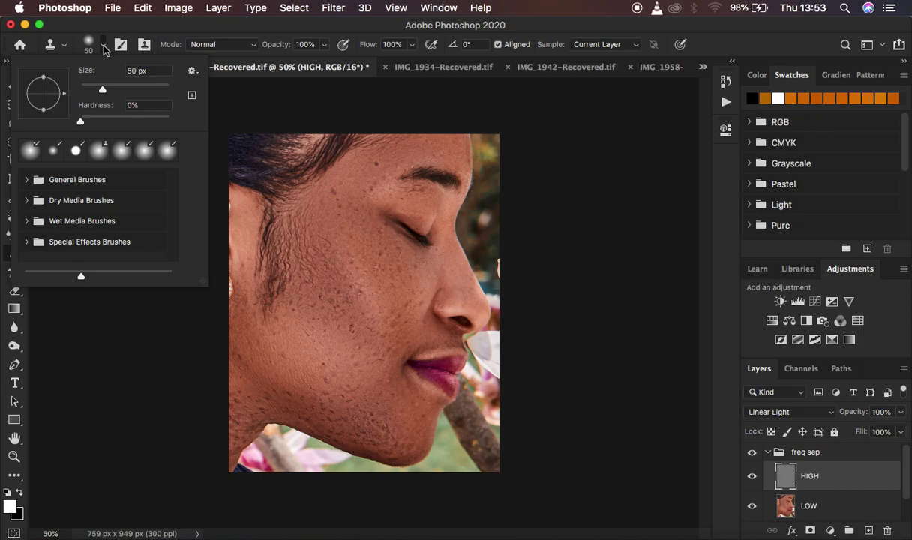
left_click_drag(81, 121, 100, 122)
left_click(253, 94)
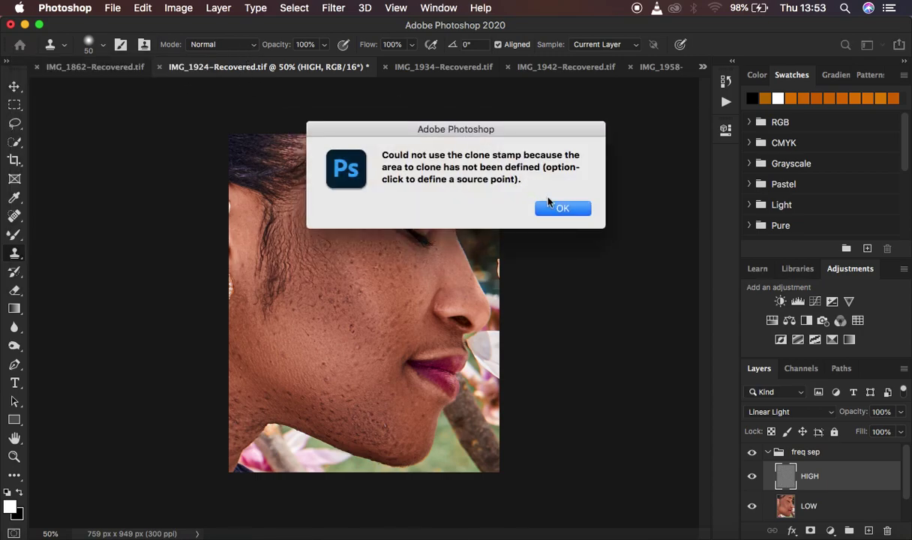
left_click(555, 206)
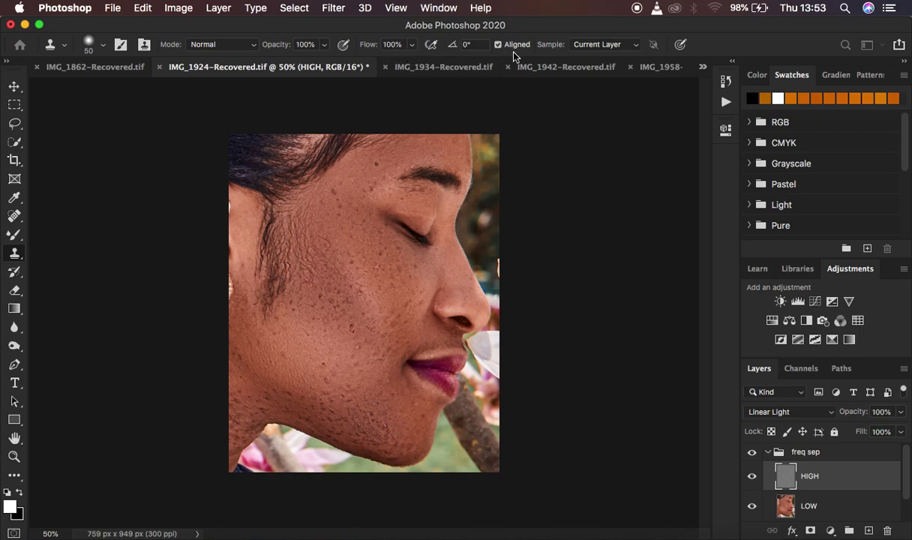
left_click(587, 47)
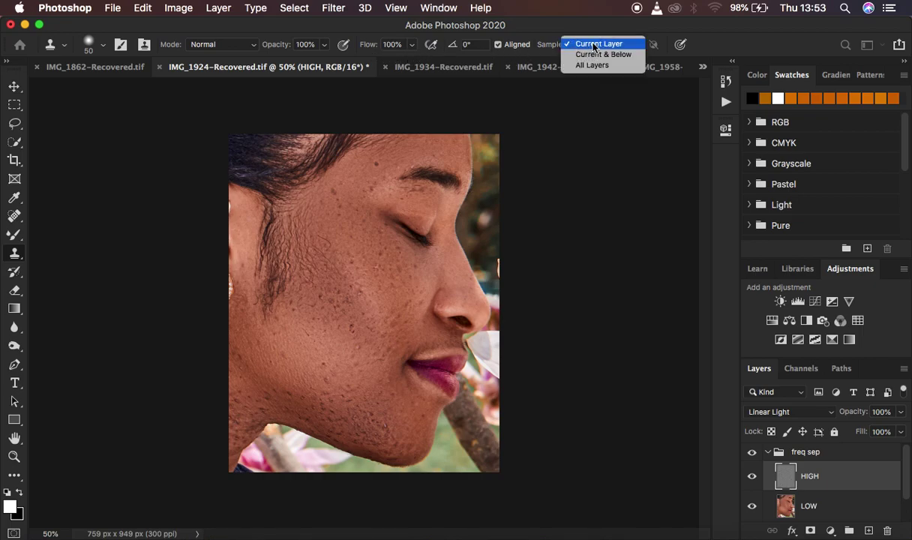
left_click(596, 54)
left_click(593, 47)
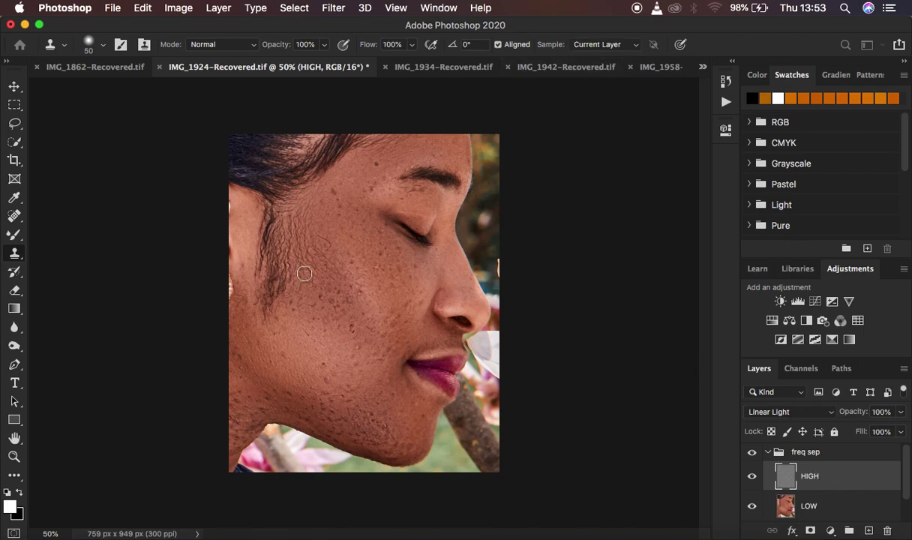
Reduce the Clone Stamp to 20 px and clone clean texture over the stray hair and small blemishes on the mid cheek on HIGH
left_click(101, 48)
left_click(103, 50)
key("super+plus")
key("super+plus")
key("super+plus")
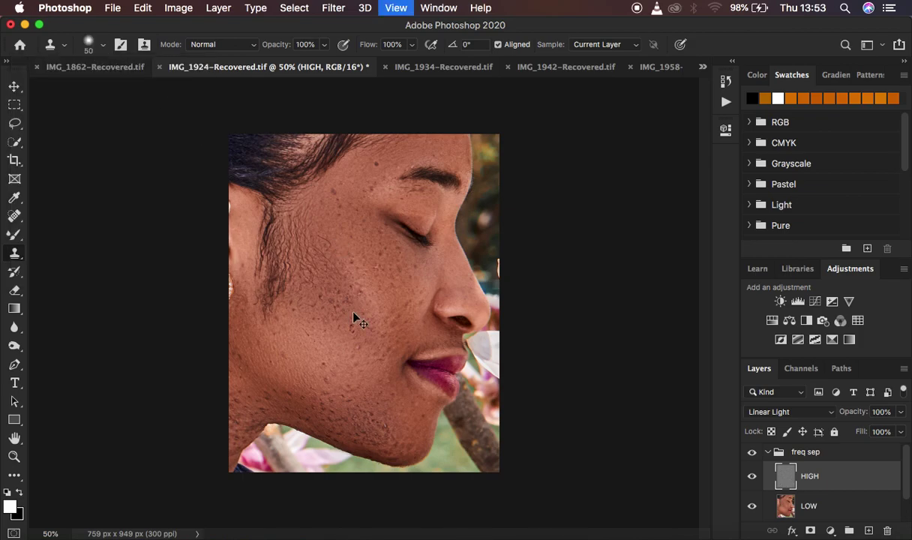
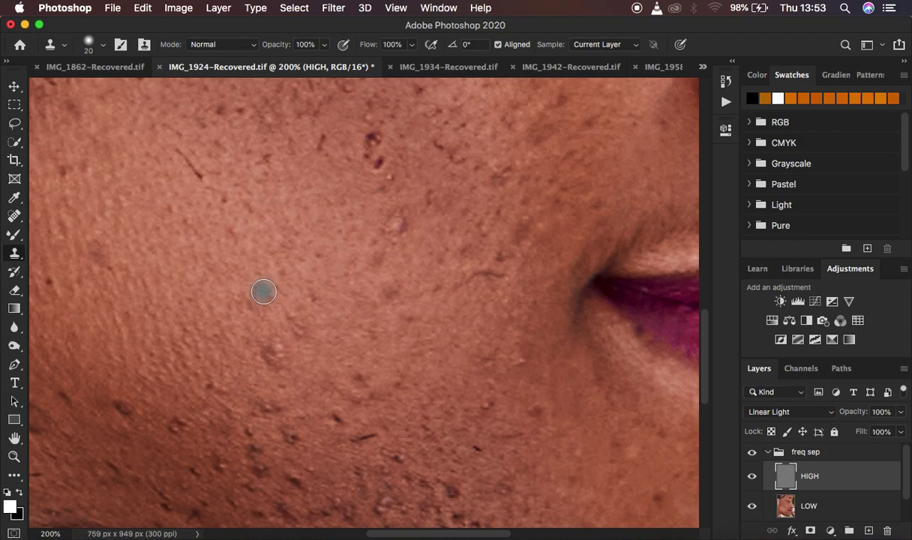
left_click_drag(264, 292, 270, 289)
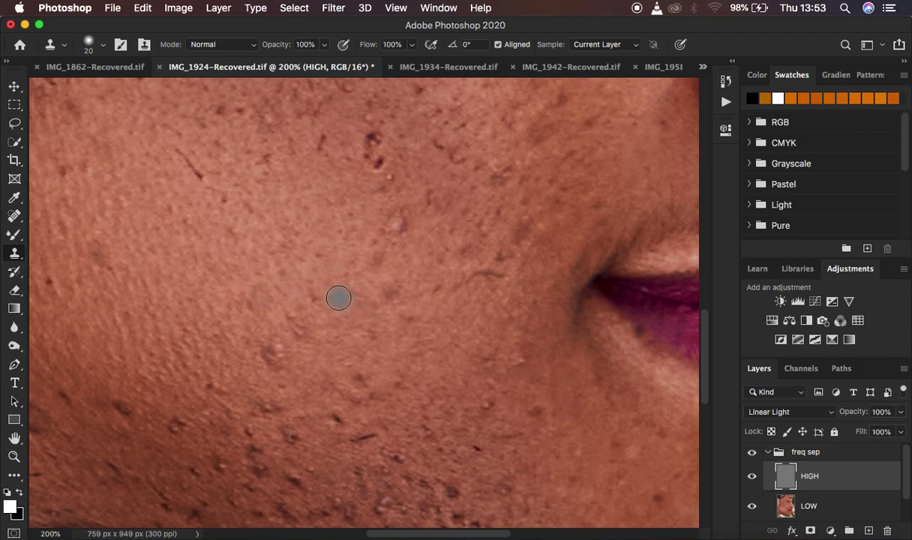
left_click_drag(332, 300, 298, 322)
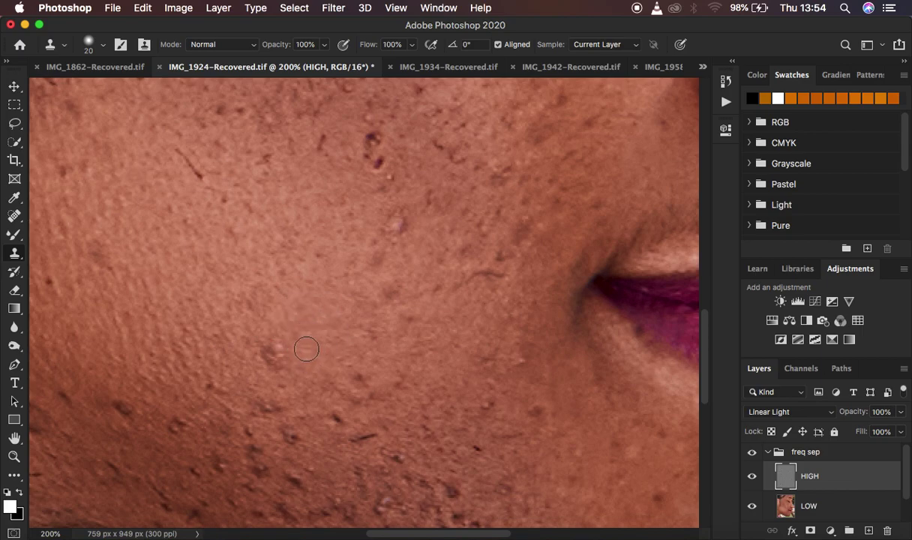
mouse_move(305, 350)
left_mouse_down()
mouse_move(277, 362)
mouse_move(270, 341)
left_mouse_up()
left_click(120, 253, "alt")
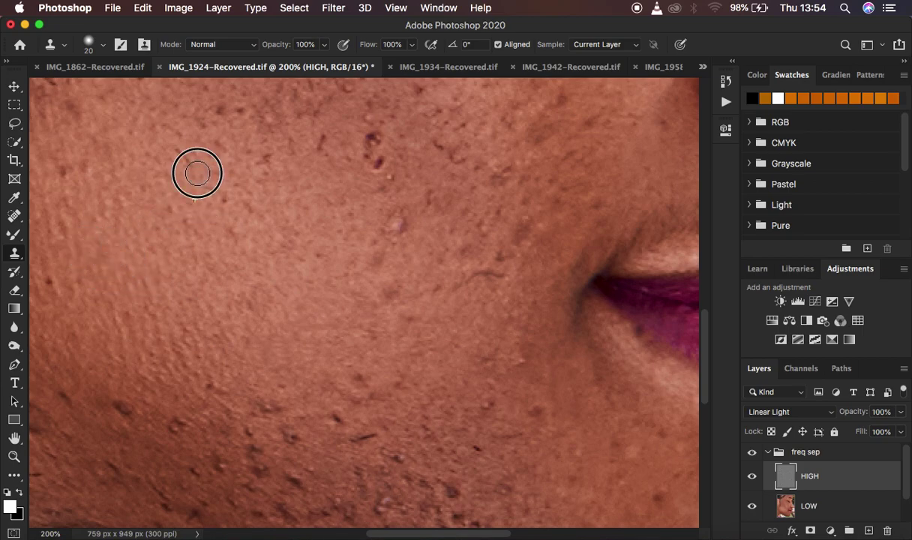
Clone nearby texture over the two dark spots, the raised bumps and the thin line on the cheek beside the mouth
left_click(394, 158, "alt")
left_click(369, 135)
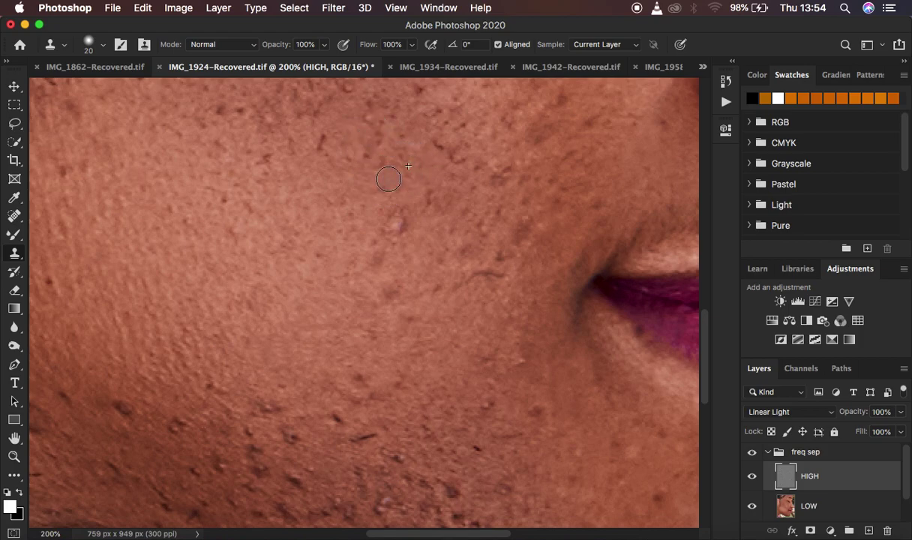
left_click(410, 231, "alt")
left_click(393, 278)
left_click(479, 304, "alt")
left_click(478, 275)
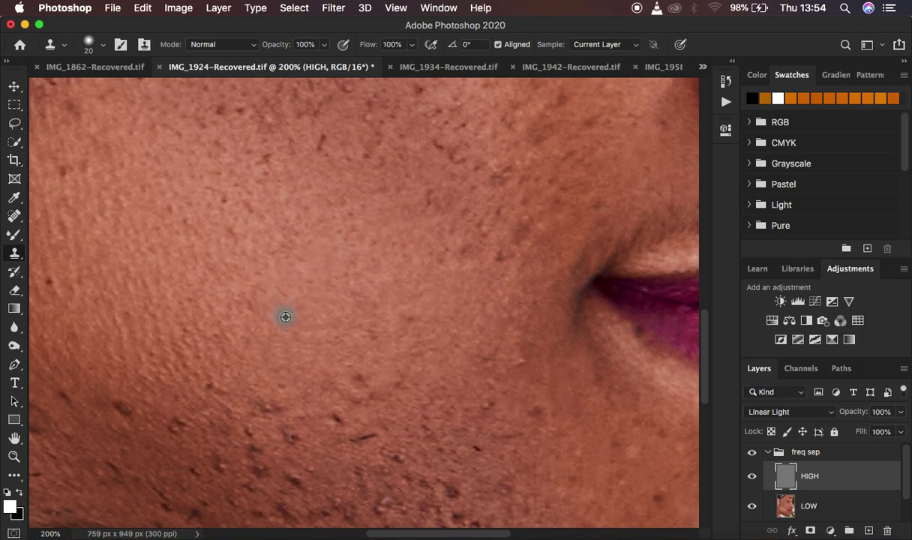
Clone out the isolated dark spots on the rear cheek below the ear using freshly sampled skin texture
scroll(373, 329, "left", 5)
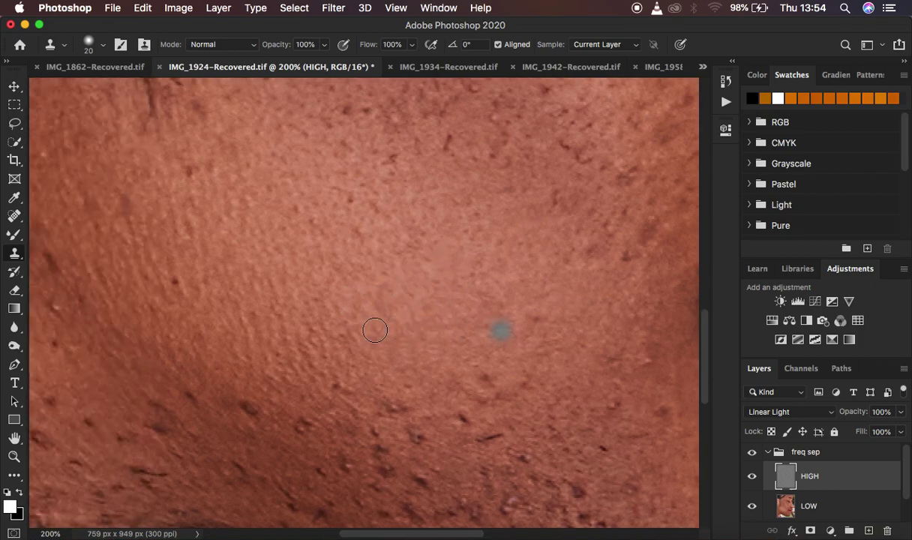
left_click(188, 303, "alt")
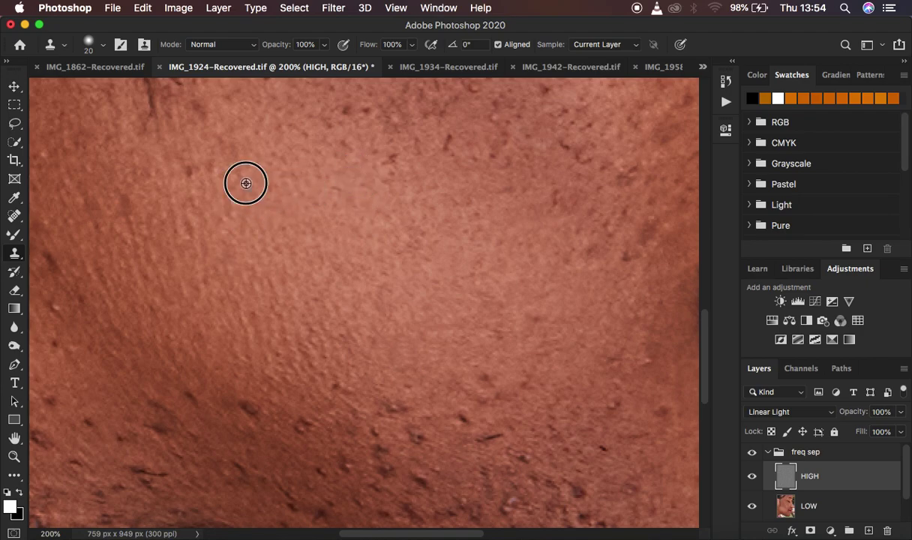
left_click_drag(196, 188, 187, 154)
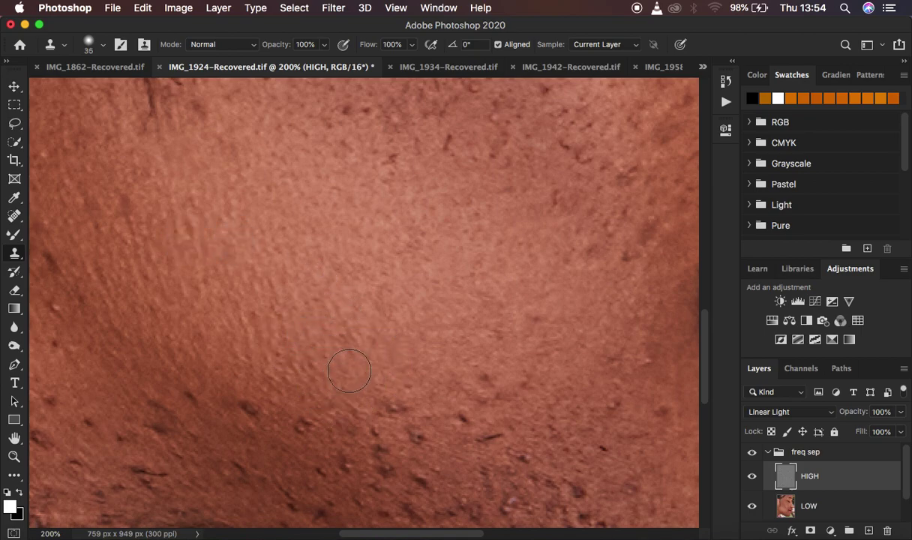
Clone clean skin texture over the dark pores and stubble along the jawline and chin with a 35 px brush
scroll(417, 347, "down", 5)
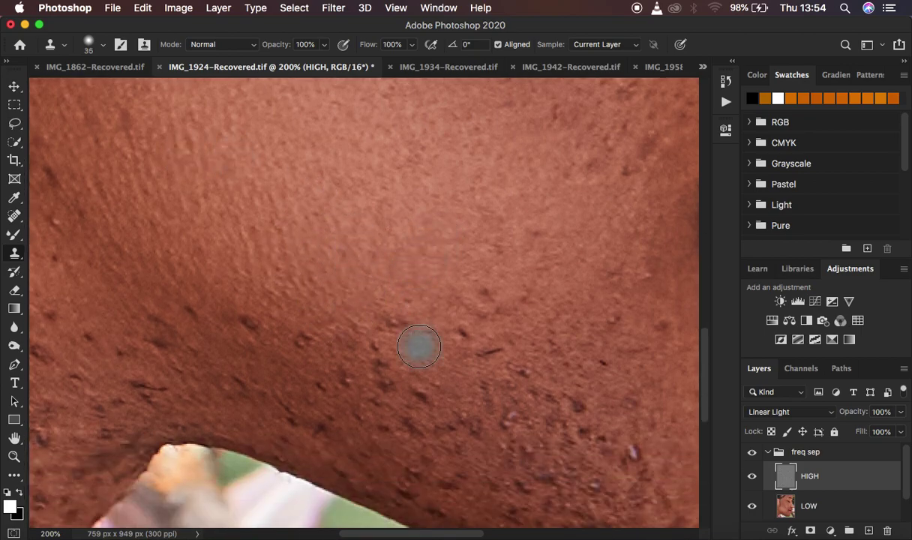
left_click(279, 317, "alt")
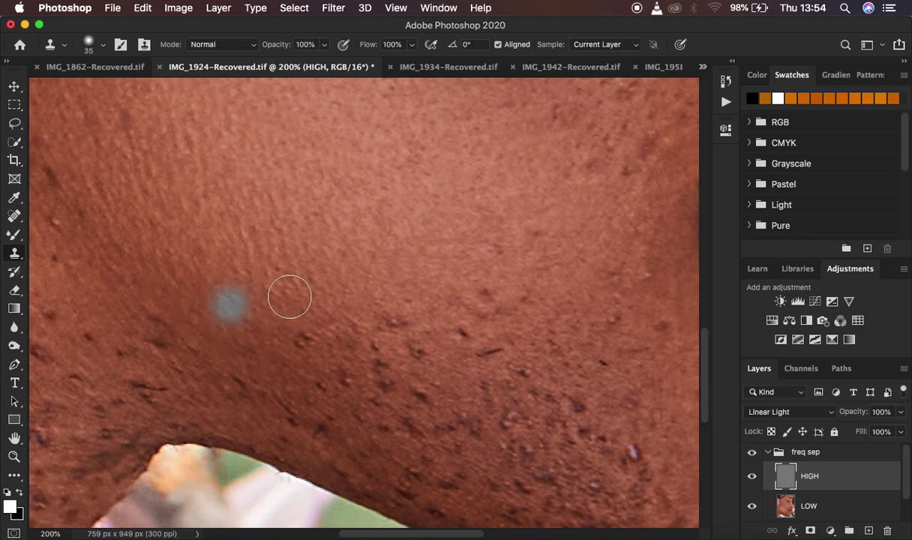
scroll(393, 360, "left", 8)
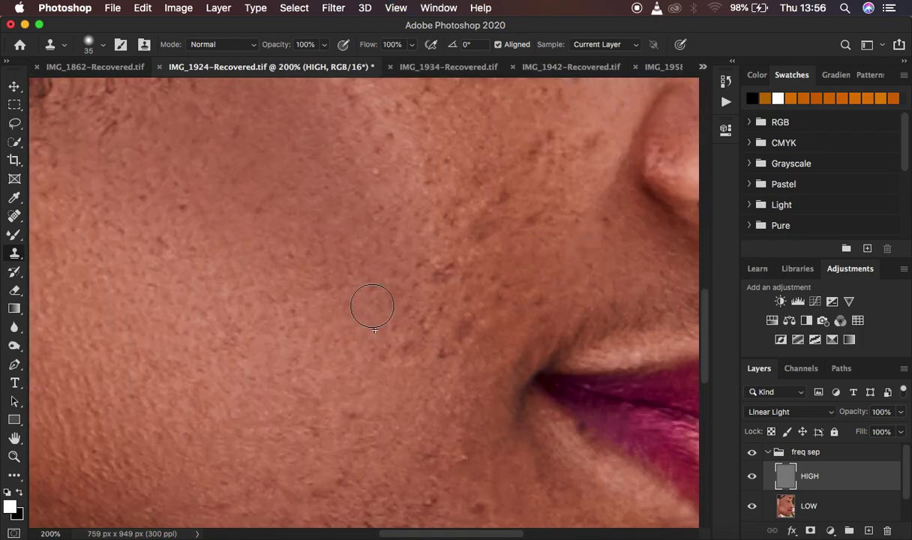
scroll(373, 306, "down", 6)
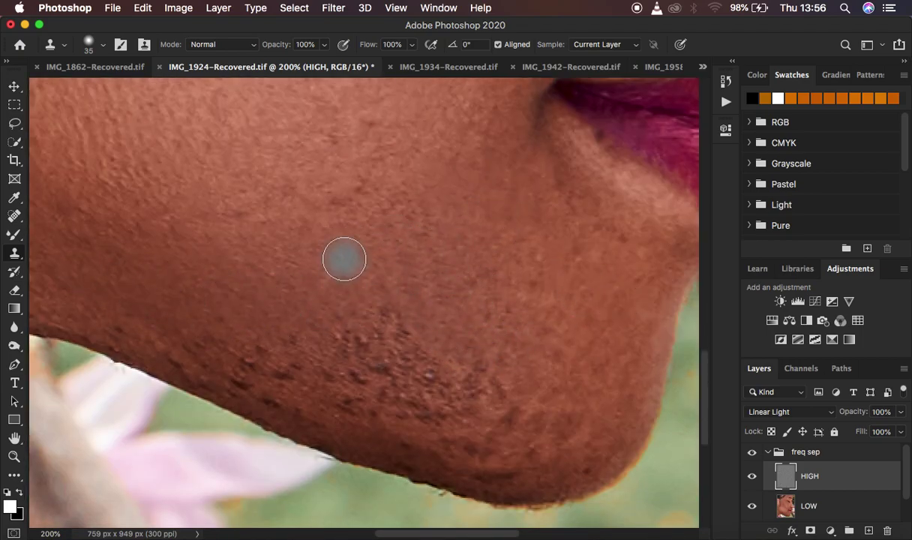
mouse_move(460, 403)
left_mouse_down()
mouse_move(449, 387)
mouse_move(367, 401)
mouse_move(281, 358)
mouse_move(512, 424)
left_mouse_up()
left_click(504, 454, "alt")
Clean the texture between the sideburn hair and the nose on HIGH, and enlarge the Clone Stamp to 45 px
scroll(377, 254, "up", 10)
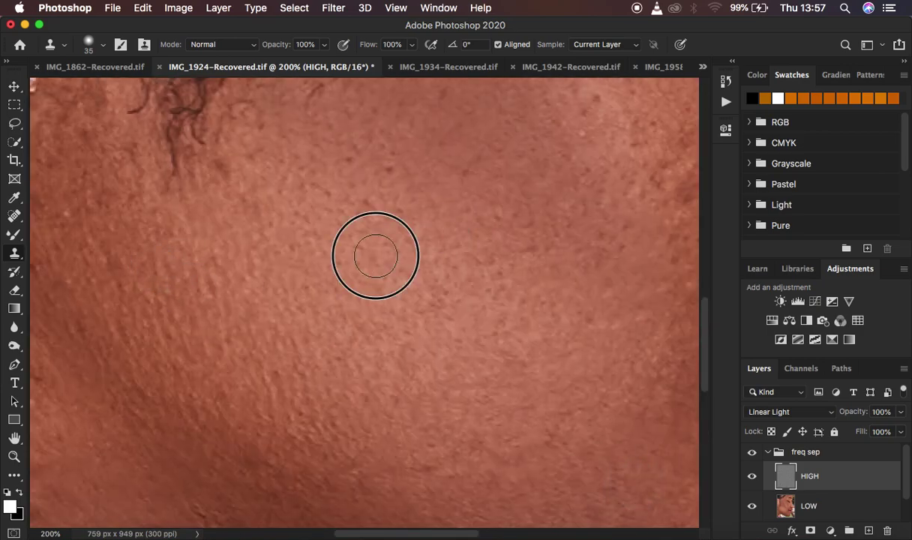
left_click(521, 147, "alt")
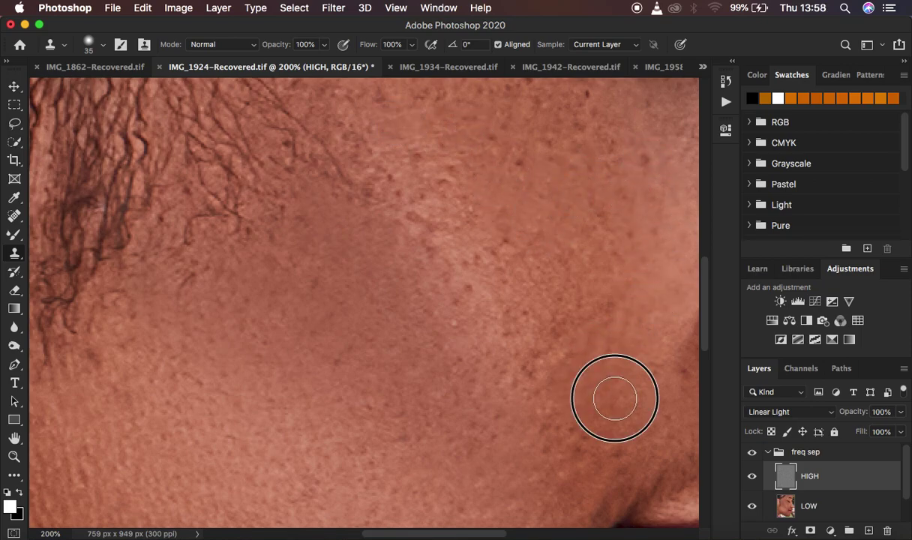
key("bracketright")
scroll(472, 184, "down", 2)
scroll(412, 204, "up", 1)
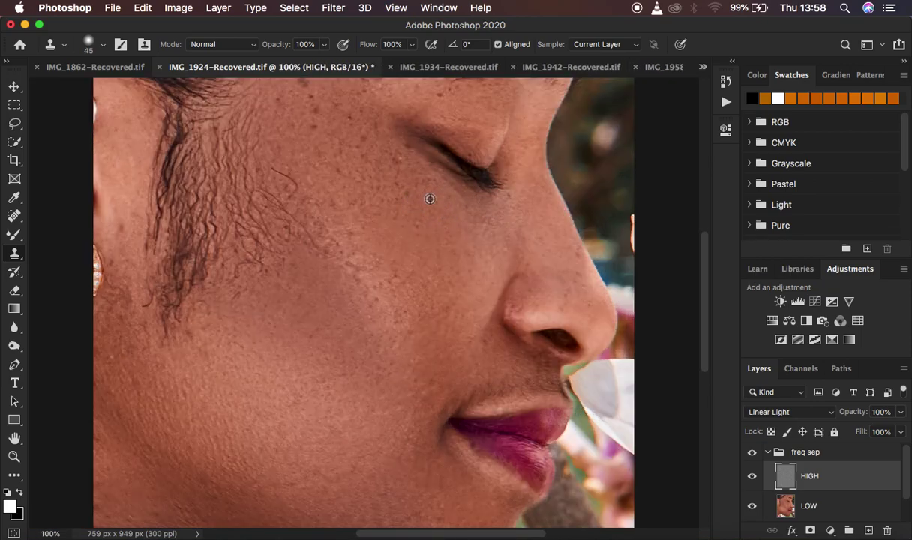
Clone out the under-eye spots, the forehead mole and the marks beside the eyebrow, reducing the brush to 30 px
scroll(442, 234, "up", 3)
scroll(358, 208, "up", 1)
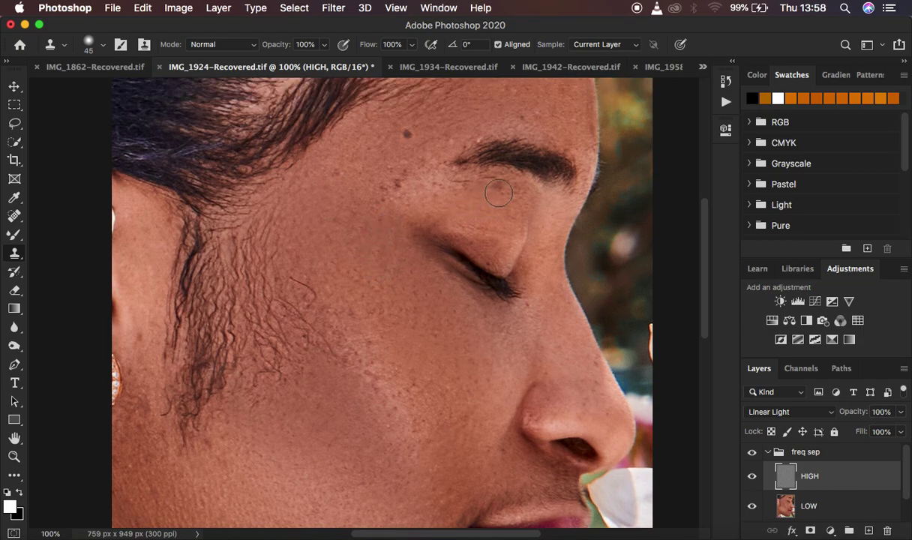
scroll(449, 162, "up", 2)
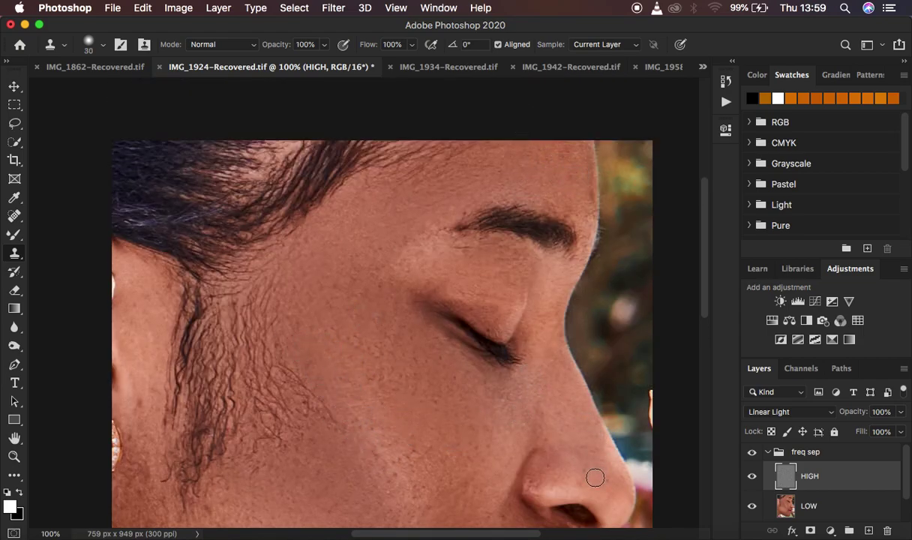
Even out the texture on the cheek beside the nose and mouth, and enlarge the Clone Stamp to 45 px
scroll(364, 336, "down", 5)
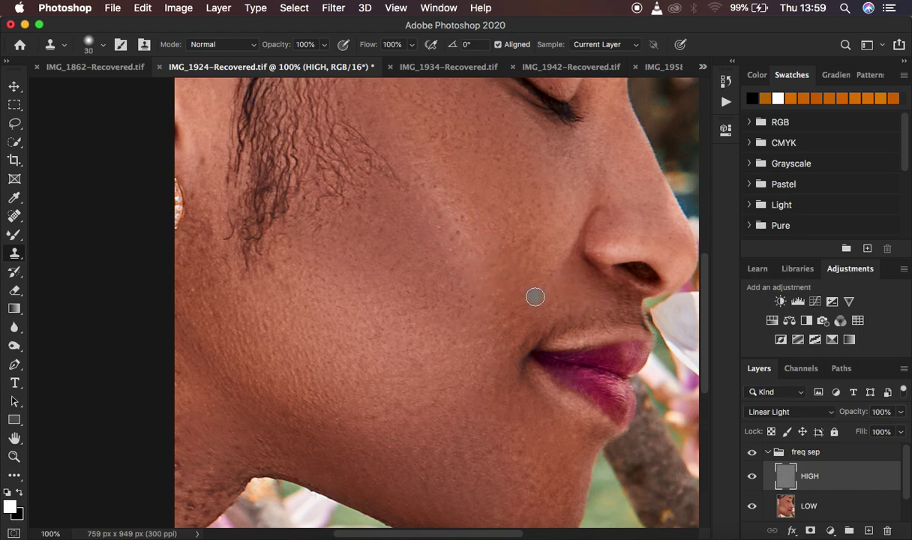
scroll(386, 254, "left", 2)
scroll(386, 255, "down", 2)
scroll(273, 275, "up", 1)
scroll(330, 292, "down", 2)
key("bracketright")
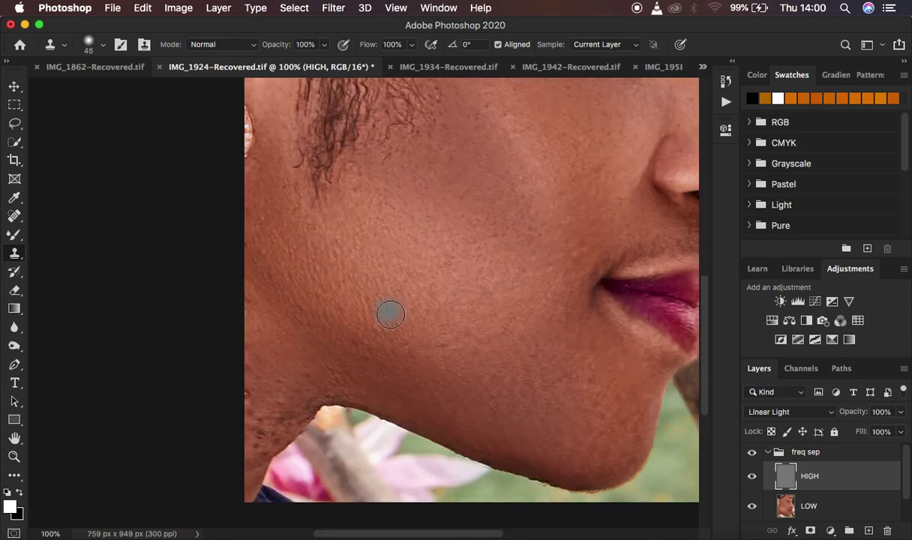
Clone away the remaining texture marks on the neck, temple and upper cheek, and check the whole face
scroll(326, 387, "up", 4)
scroll(325, 387, "right", 1)
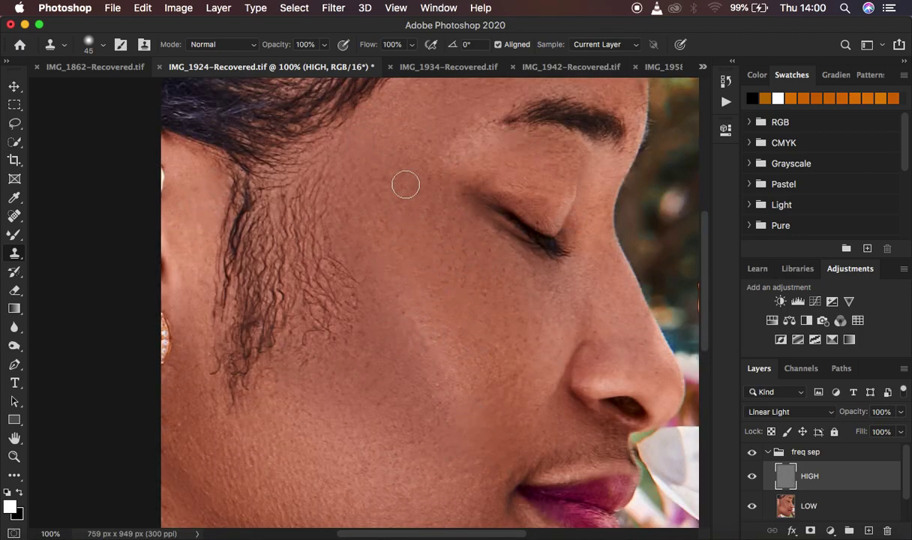
key("super+minus")
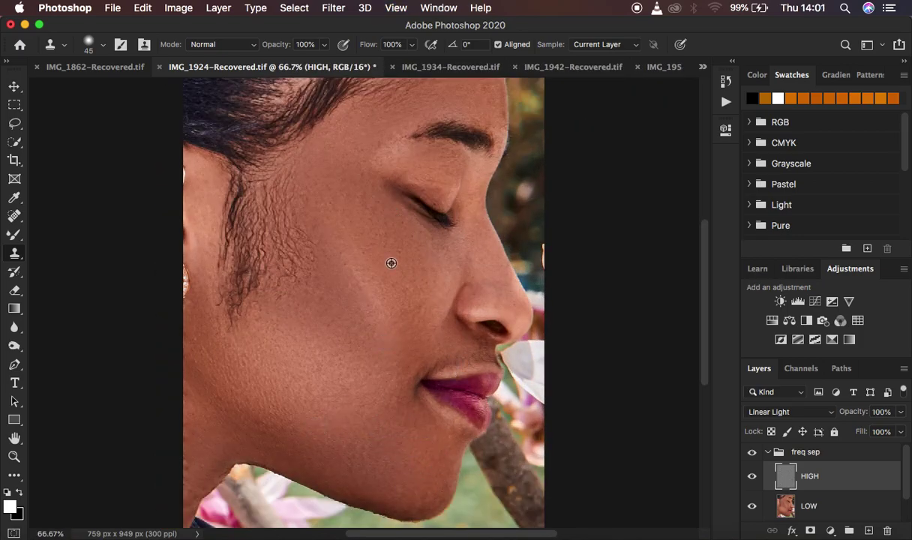
key("super+minus")
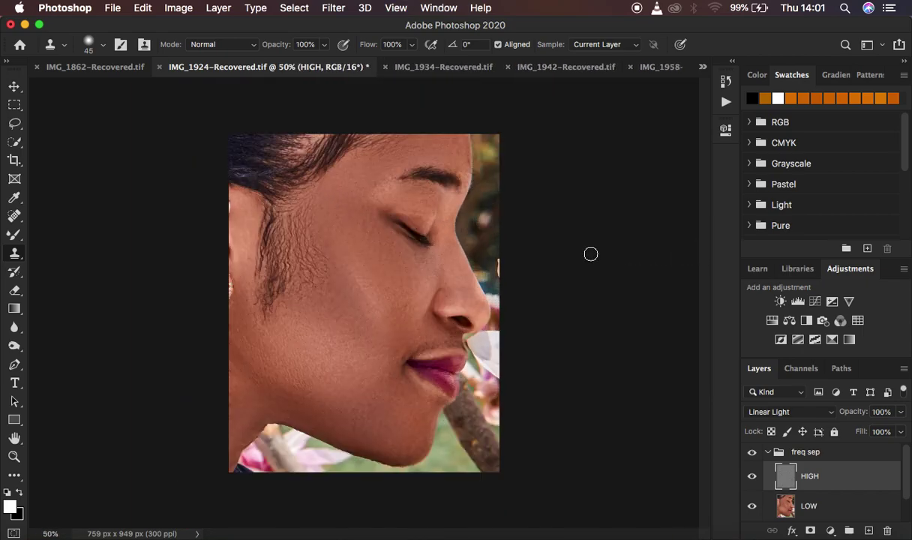
Sample clean forehead skin and clone it over the uneven texture above the eyebrow on HIGH
key("super+plus")
key("super+plus")
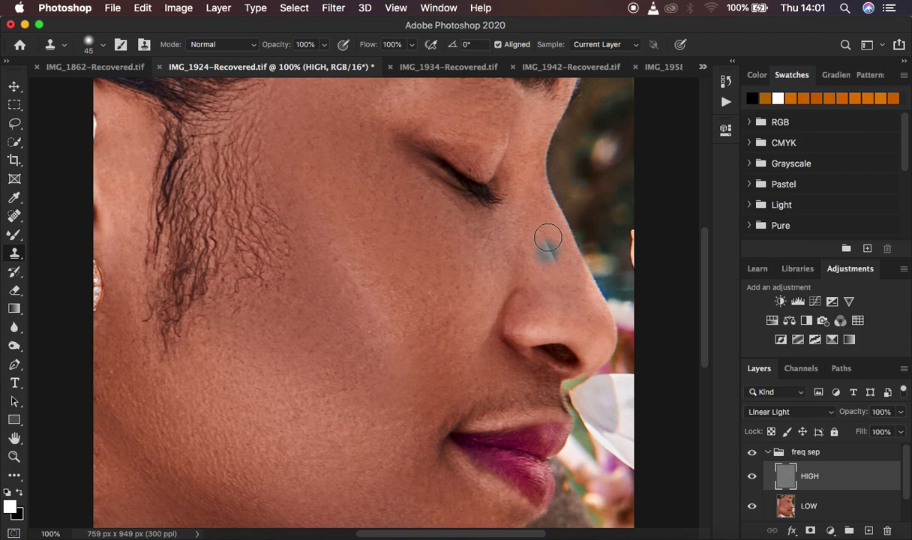
scroll(547, 237, "up", 5)
left_click(558, 217, "alt")
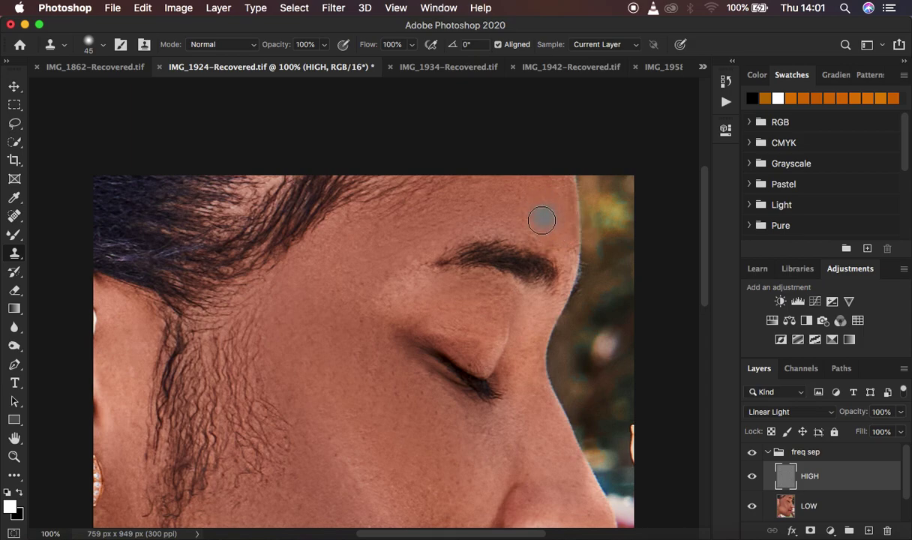
left_click_drag(524, 203, 506, 195)
Compare the whole portrait before and after retouching by repeatedly hiding and showing the freq sep group
key("super+minus")
key("super+minus")
key("super+minus")
key("super+minus")
key("super+minus")
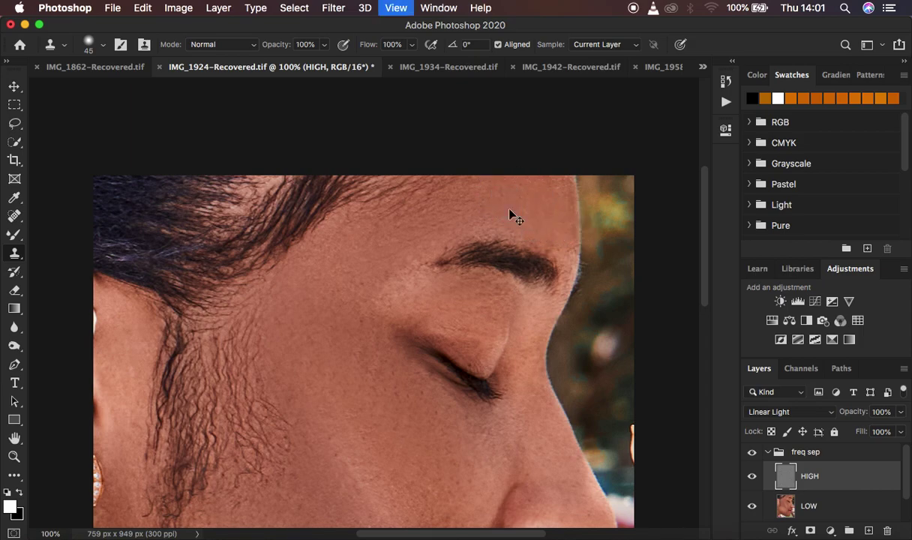
key("super+plus")
key("super+plus")
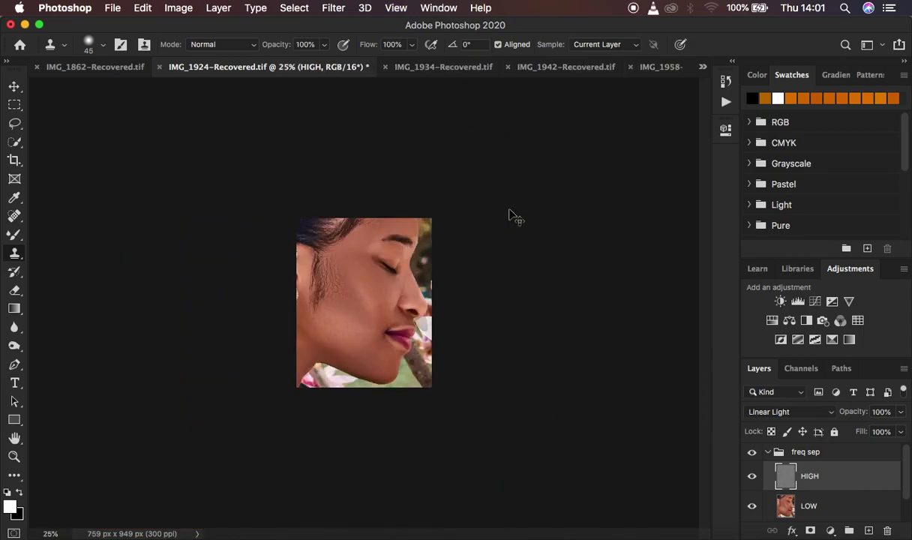
left_click(752, 452)
left_click(752, 452)
left_click(752, 452)
left_click(752, 452)
left_click(752, 452)
left_click(752, 452)
left_click(752, 452)
left_click(752, 452)
left_click(752, 452)
left_click(752, 454)
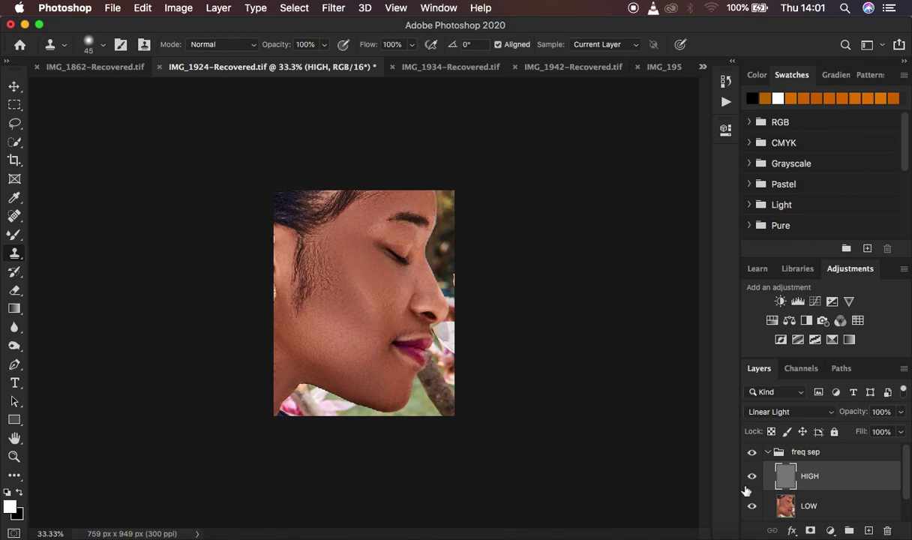
On the LOW layer, outline the lower cheek and jaw with the Lasso tool as a new selection
left_click(827, 510)
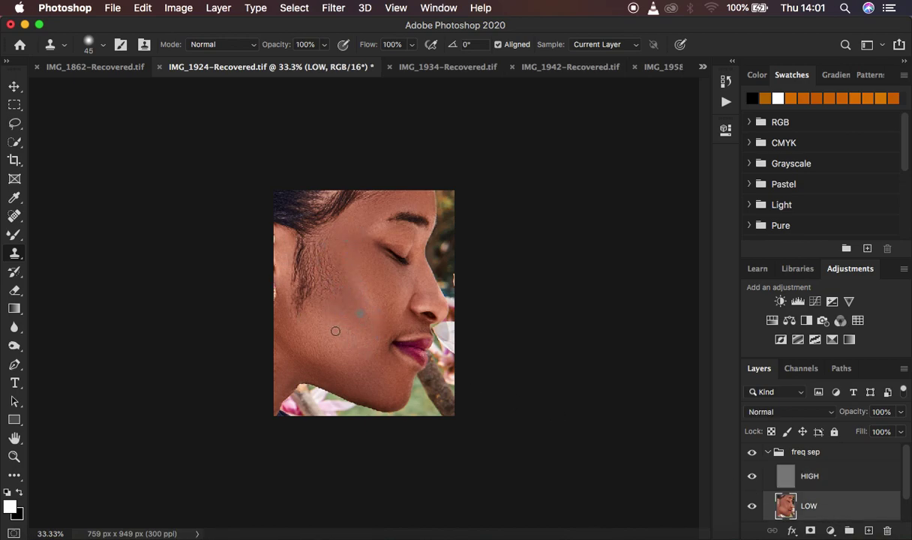
left_click(15, 126)
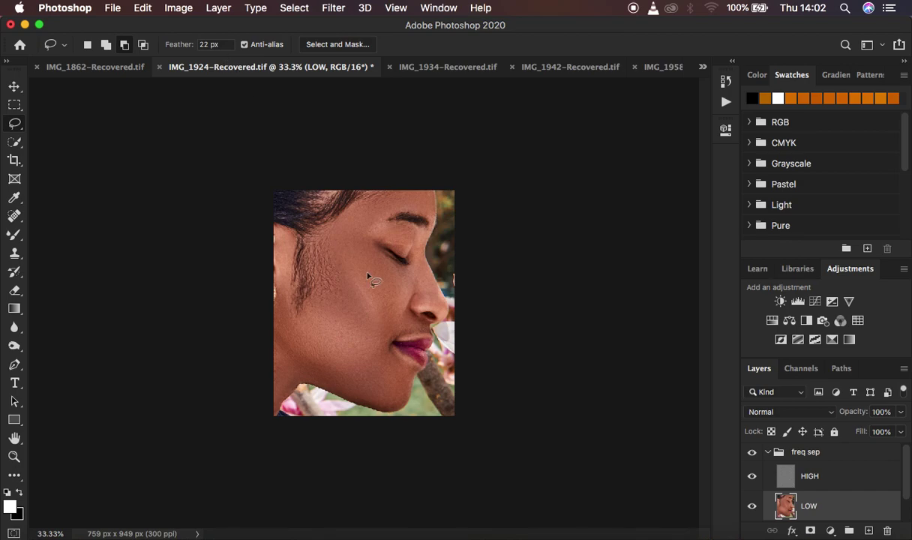
left_click(84, 45)
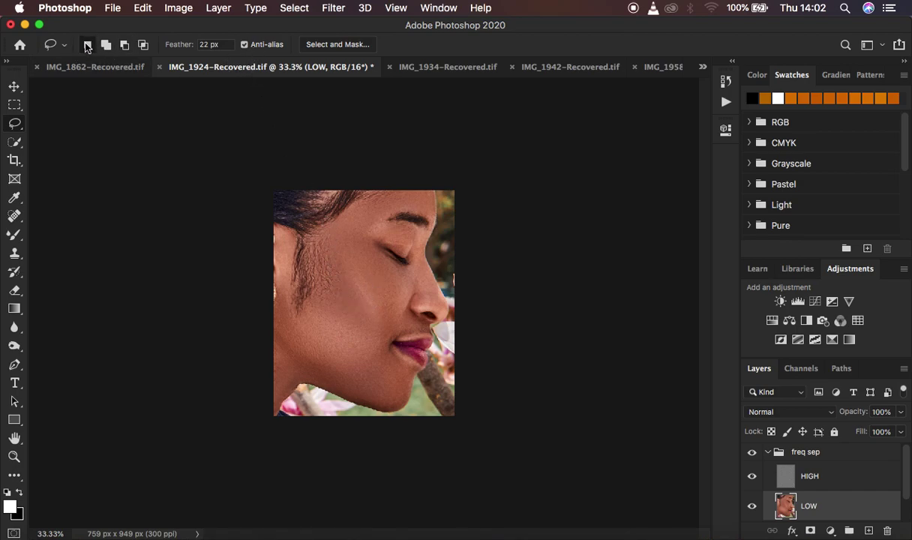
mouse_move(332, 293)
left_mouse_down()
mouse_move(304, 305)
mouse_move(313, 346)
mouse_move(359, 394)
mouse_move(393, 398)
mouse_move(398, 389)
mouse_move(366, 396)
mouse_move(387, 410)
mouse_move(403, 387)
mouse_move(399, 369)
mouse_move(333, 293)
left_mouse_up()
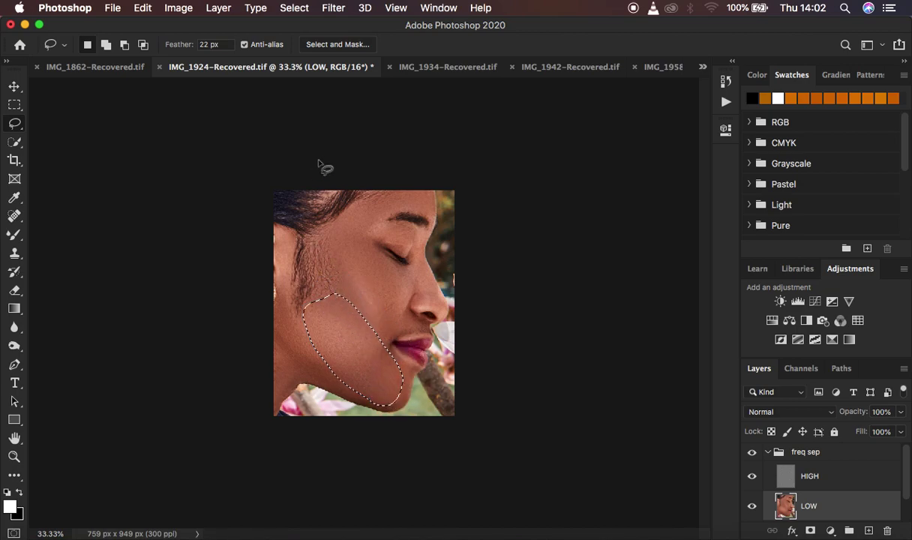
Smooth the selected cheek and jaw tones with a Gaussian Blur of 26.1 pixels and clear the selection
left_click(333, 8)
mouse_move(397, 177)
left_click(579, 236)
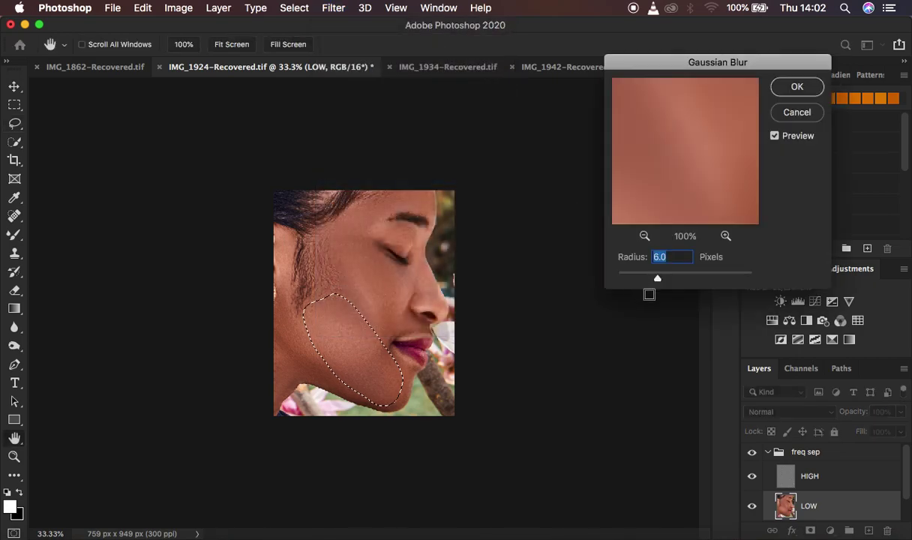
left_click_drag(657, 281, 679, 281)
scroll(679, 280, "up", 1)
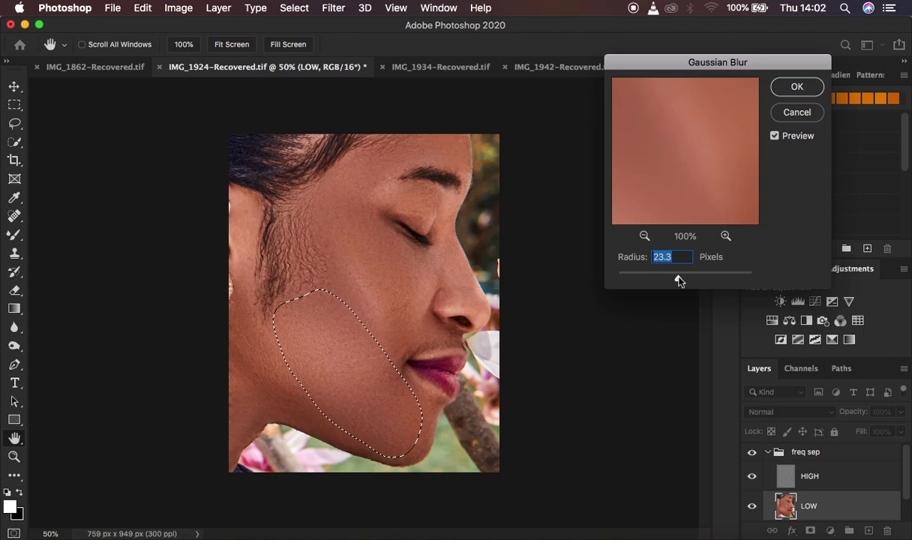
left_click_drag(679, 281, 679, 280)
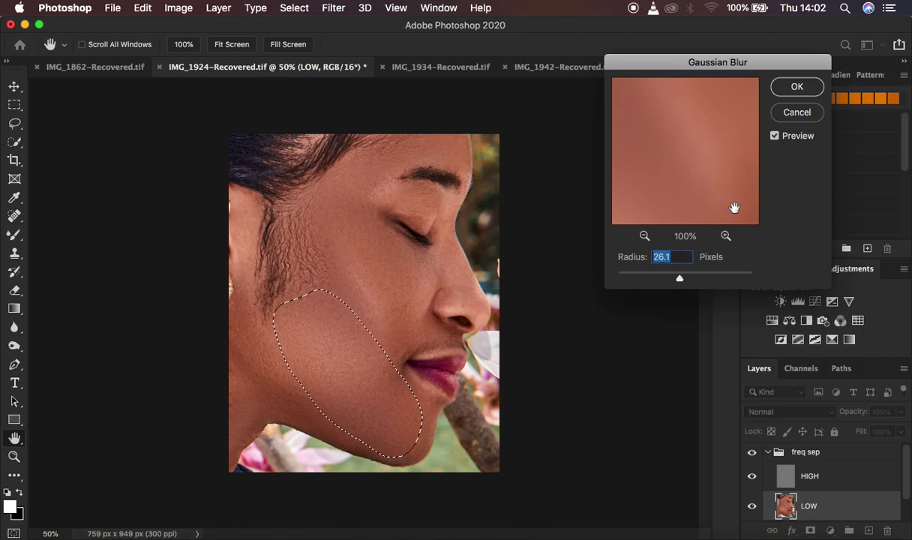
left_click(784, 88)
key("super+d")
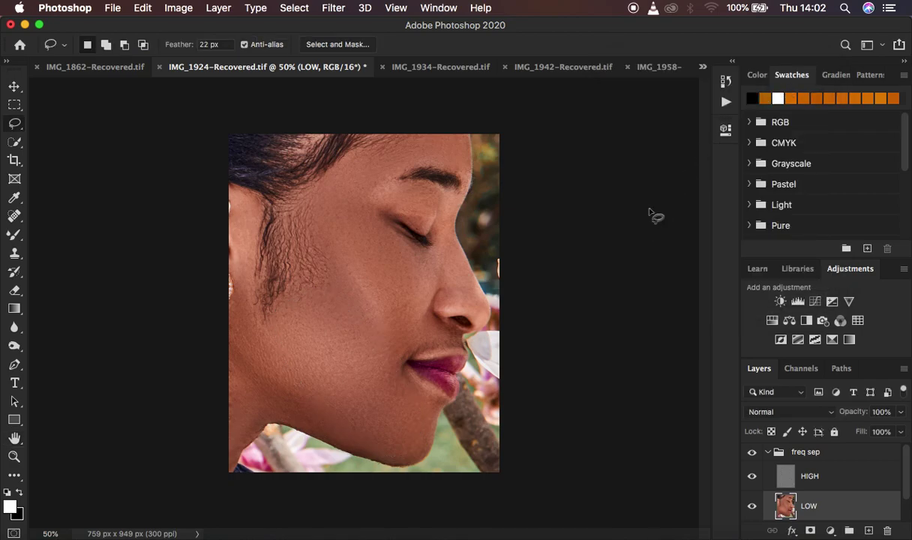
Lasso the cheek below the temple and the area between nose and mouth corner, repeating the Gaussian Blur on each
mouse_move(334, 182)
left_mouse_down()
mouse_move(326, 225)
mouse_move(397, 330)
mouse_move(419, 300)
mouse_move(415, 258)
mouse_move(350, 179)
left_mouse_up()
right_click(360, 224)
left_click(437, 429)
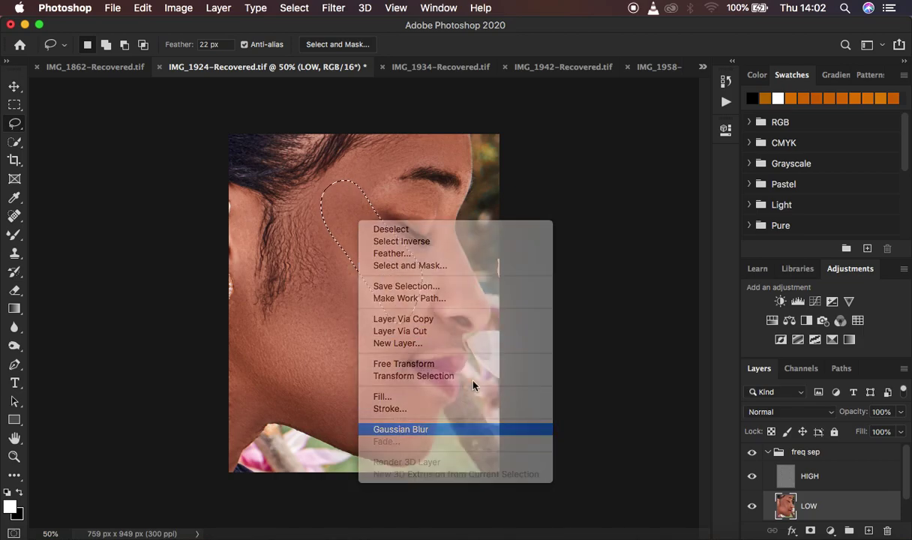
mouse_move(389, 300)
left_mouse_down()
mouse_move(384, 380)
mouse_move(446, 333)
mouse_move(413, 299)
mouse_move(390, 302)
left_mouse_up()
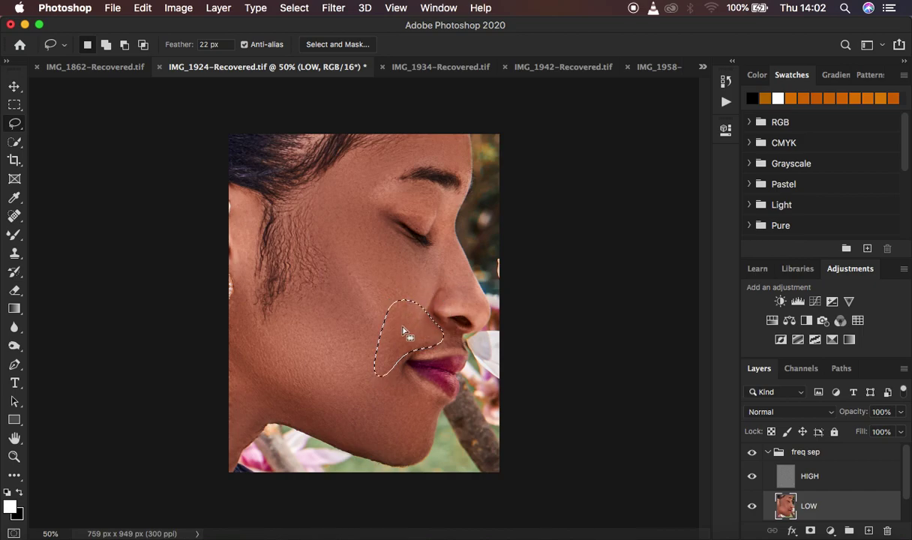
right_click(402, 331)
left_click(468, 484)
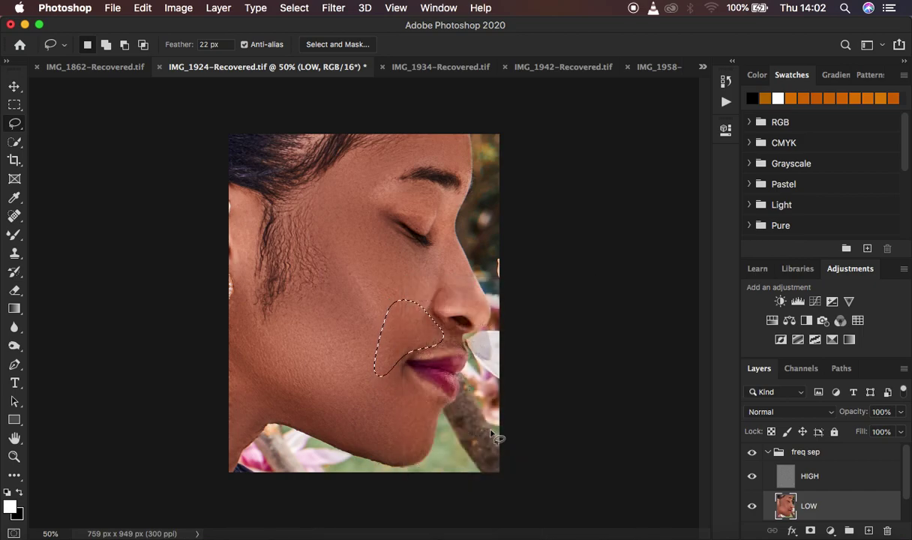
Lasso the forehead above the eyebrow and the upper eyelid in turn, repeating the Gaussian Blur on each
mouse_move(405, 140)
left_mouse_down()
mouse_move(364, 153)
mouse_move(363, 204)
mouse_move(424, 156)
mouse_move(455, 163)
mouse_move(447, 134)
mouse_move(413, 152)
left_mouse_up()
right_click(414, 153)
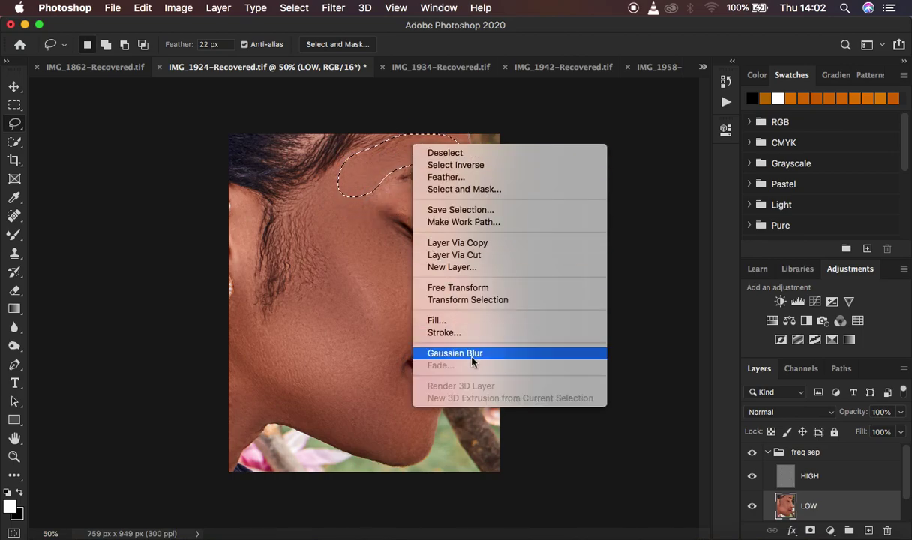
left_click(450, 349)
key("ctrl+d")
mouse_move(398, 181)
left_mouse_down()
mouse_move(428, 186)
mouse_move(430, 219)
left_mouse_up()
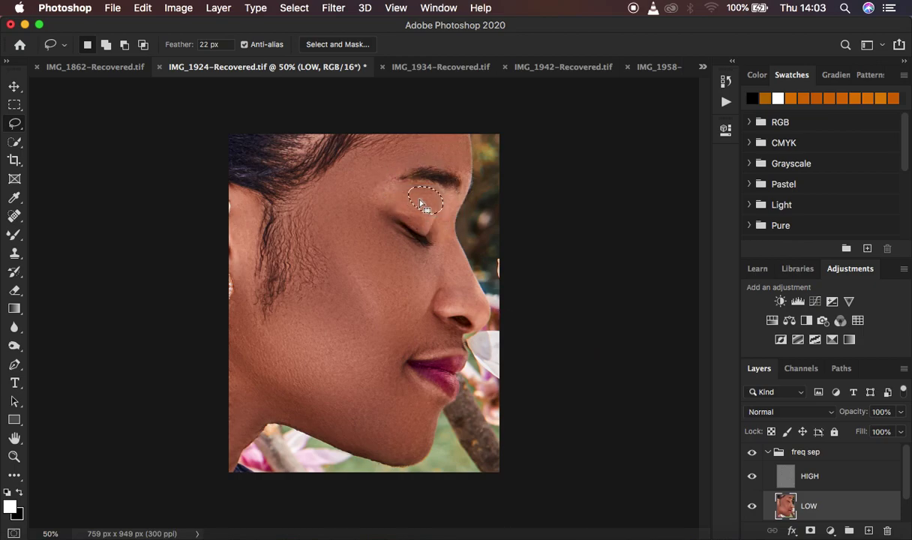
right_click(421, 202)
left_click(488, 406)
Lasso the neck below the ear and the skin above the upper lip, repeating the Gaussian Blur on each
mouse_move(219, 311)
left_mouse_down()
mouse_move(210, 445)
mouse_move(236, 445)
mouse_move(283, 400)
mouse_move(252, 350)
mouse_move(242, 290)
mouse_move(240, 304)
left_mouse_up()
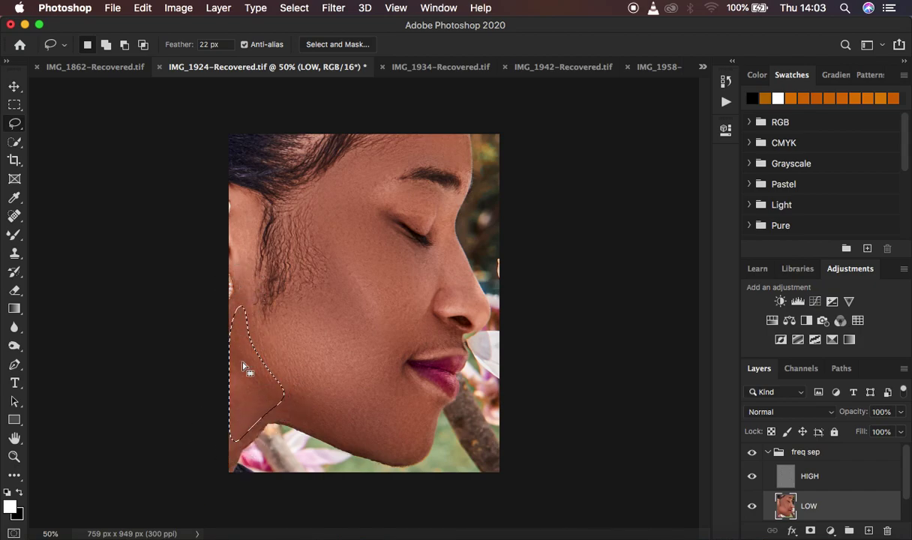
right_click(242, 363)
left_click(293, 485)
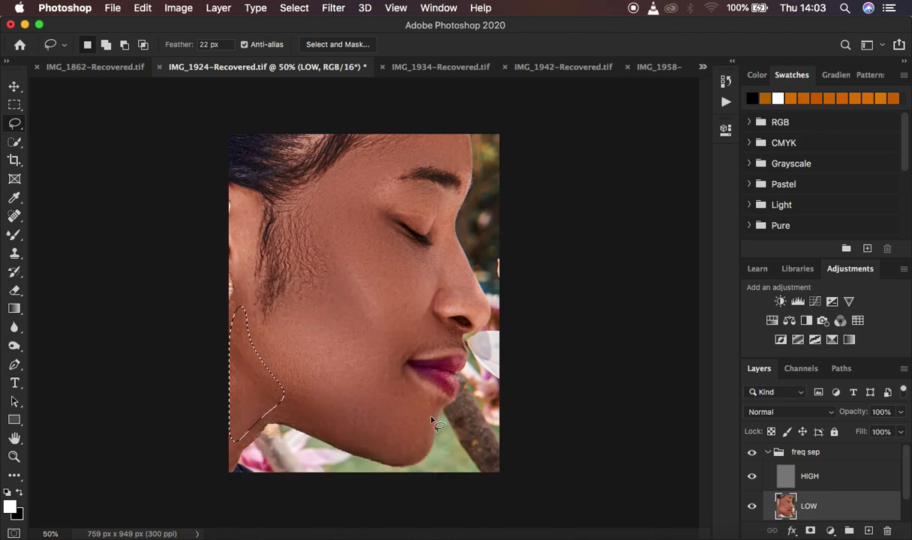
mouse_move(425, 313)
left_mouse_down()
mouse_move(391, 365)
mouse_move(456, 338)
mouse_move(440, 324)
left_mouse_up()
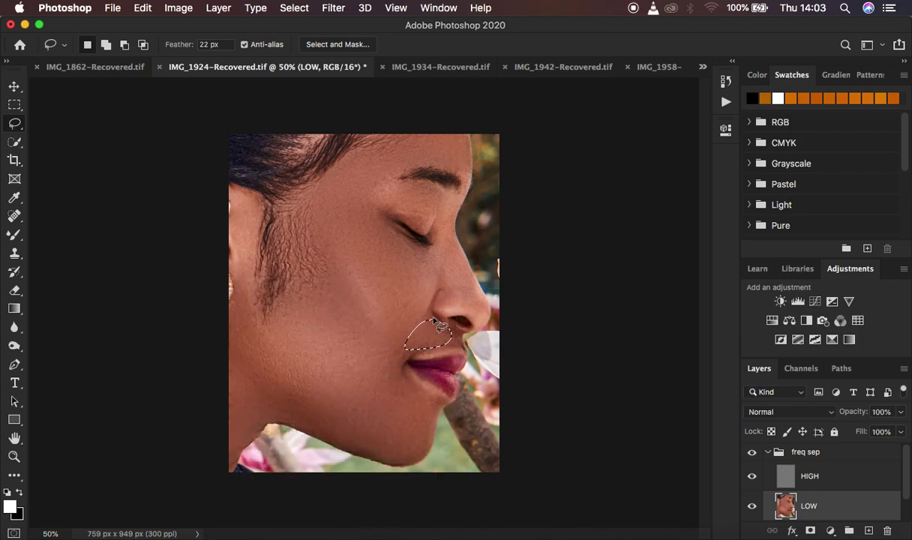
right_click(435, 341)
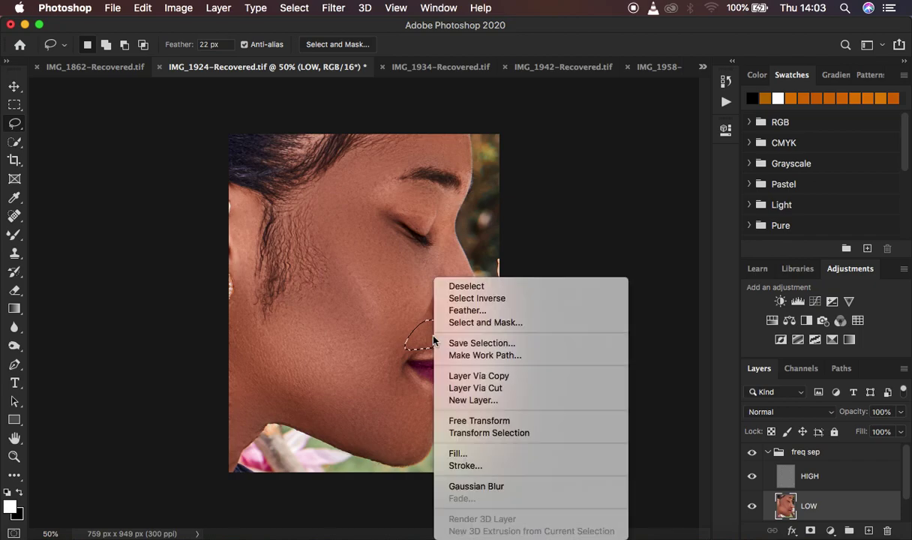
left_click(494, 484)
Inspect the smoothed skin up close and compare the whole portrait with the freq sep group hidden and shown
key("super+minus")
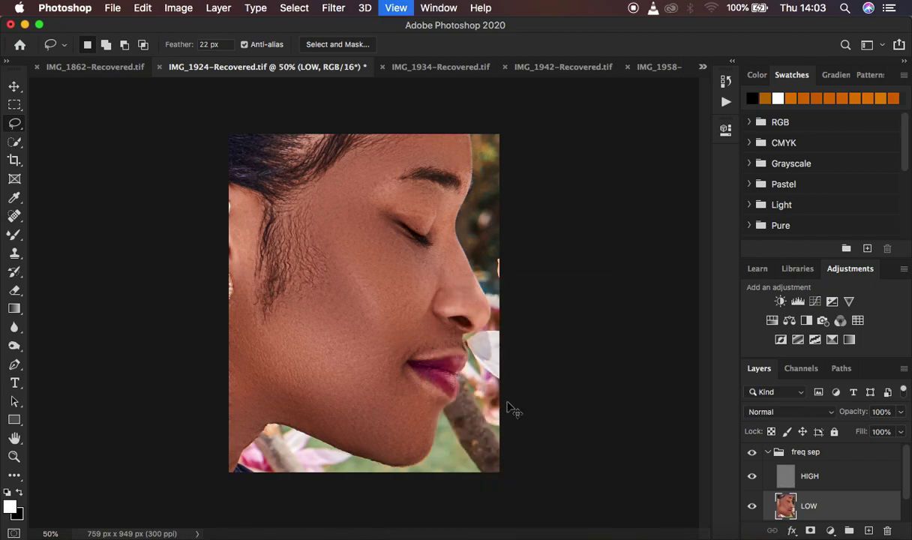
key("super+plus")
key("super+plus")
key("super+plus")
key("super+minus")
key("super+minus")
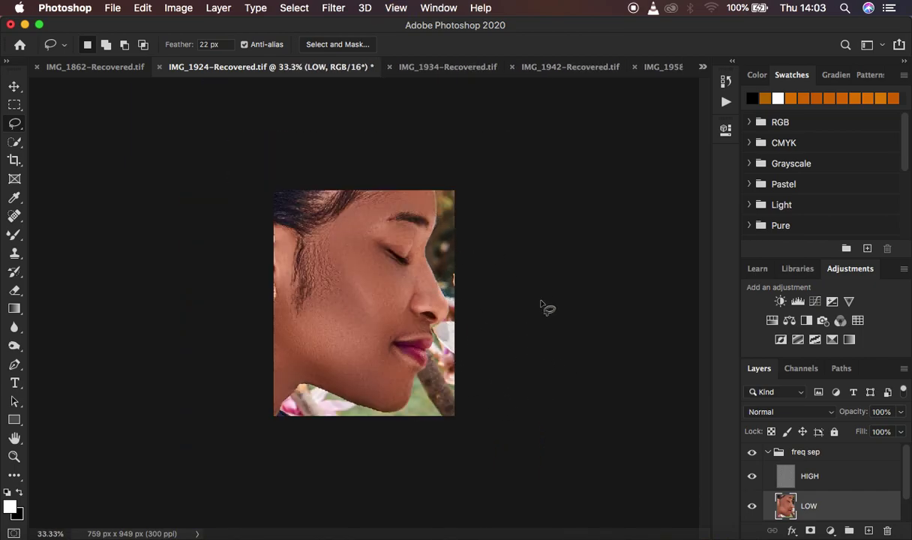
left_click(766, 454)
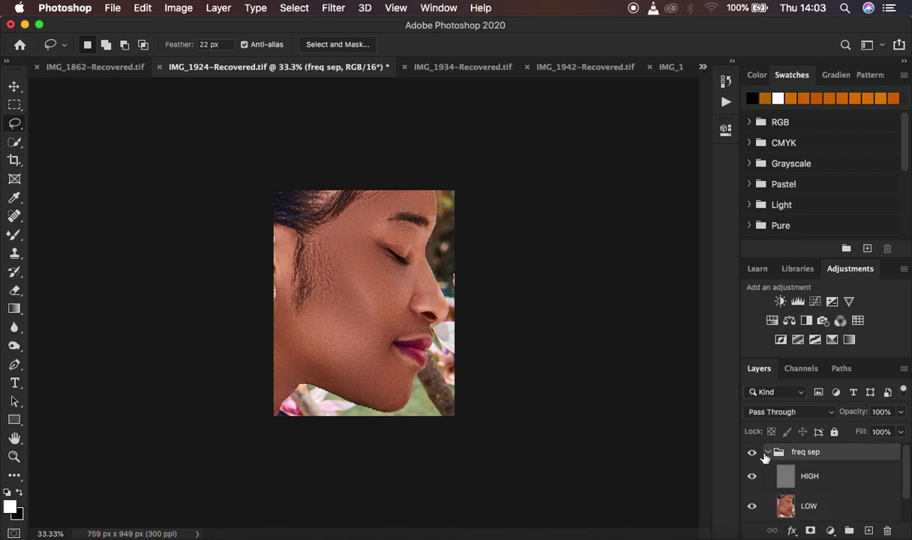
left_click(751, 453)
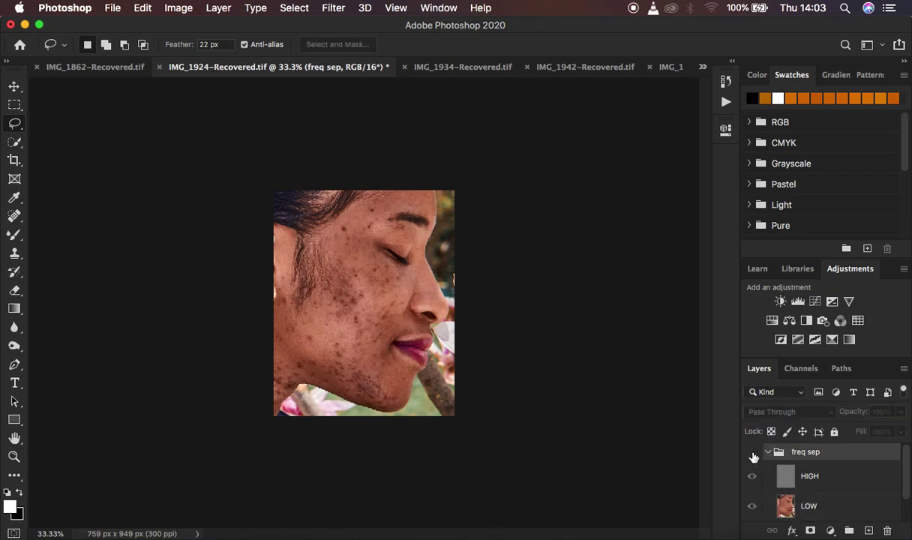
left_click(752, 454)
left_click(752, 455)
left_click(752, 455)
left_click(752, 456)
left_click(752, 455)
left_click(752, 455)
left_click(752, 456)
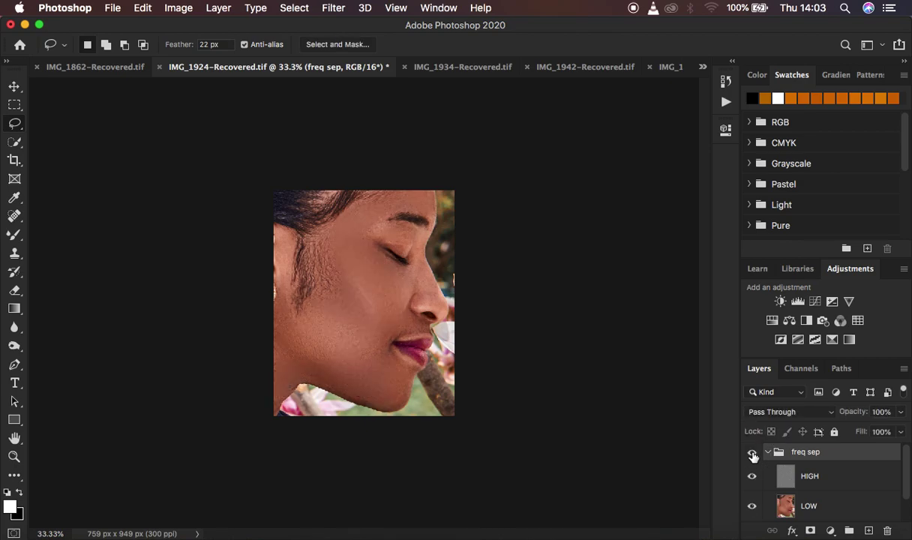
left_click(752, 455)
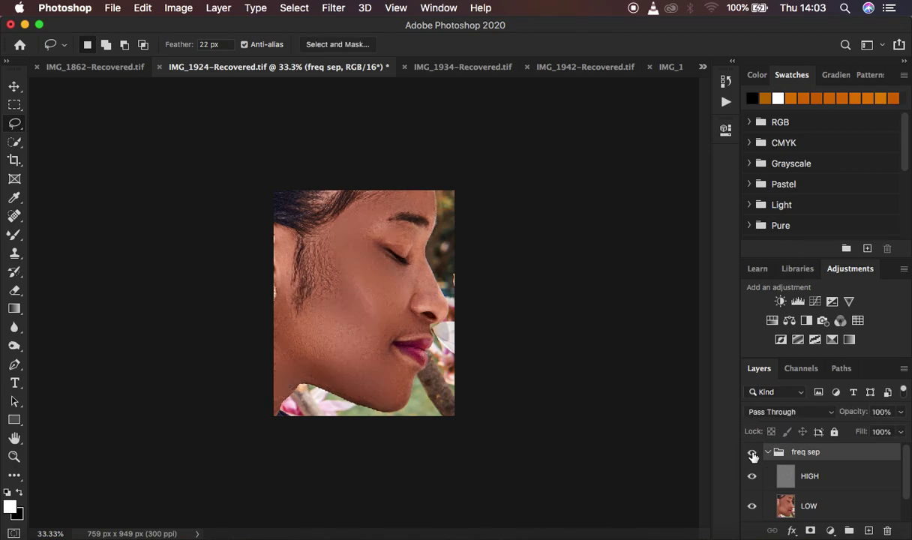